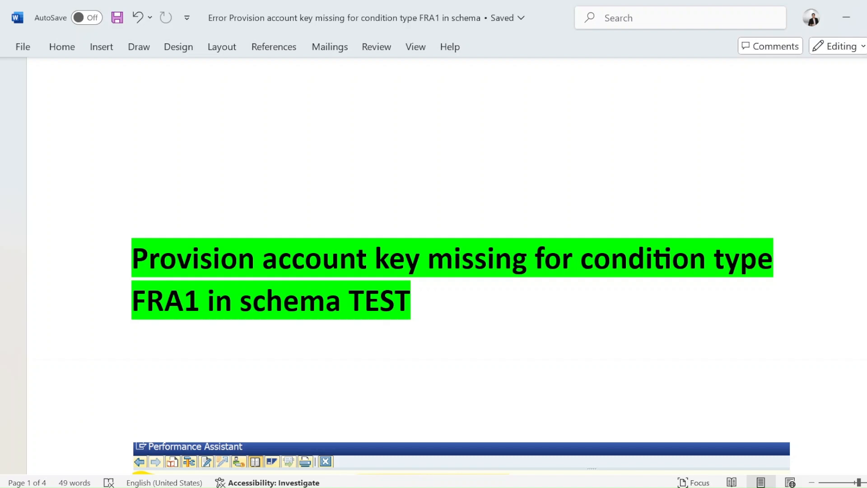
Step: Highlight the full provision account key error title in the Word document and switch to the SAP purchase order
left_click_drag(132, 257, 399, 321)
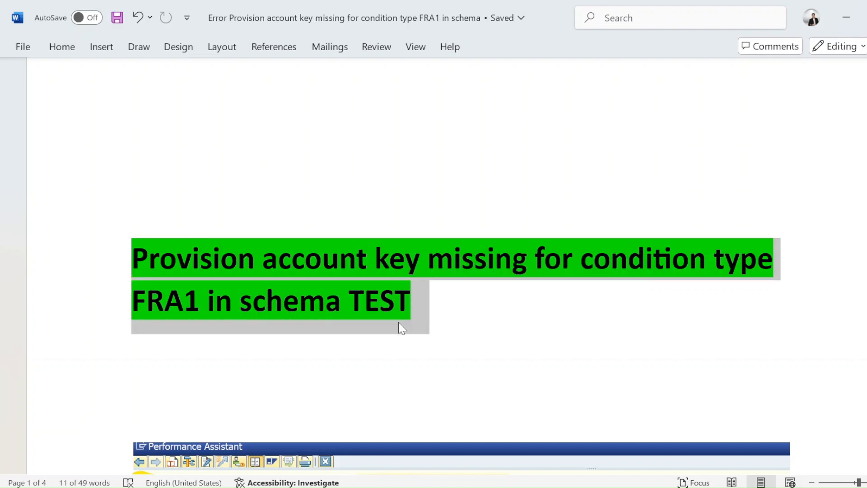
key("alt+Tab")
key("alt+Tab")
key("alt+Tab")
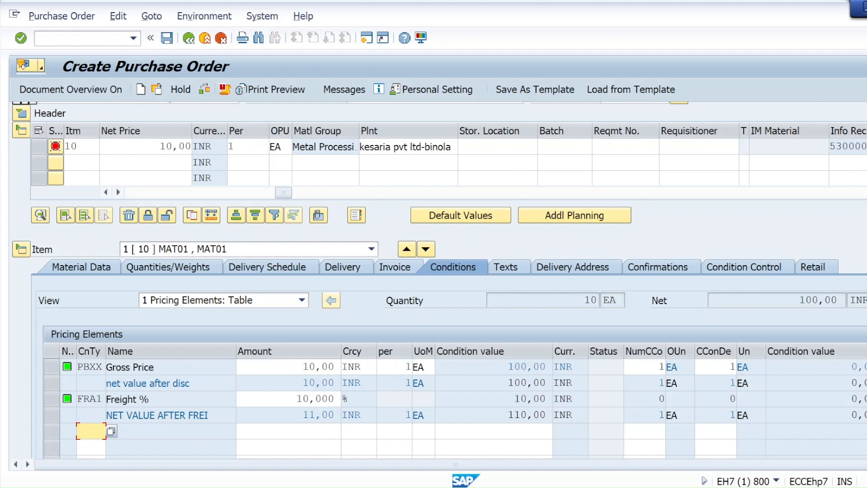
Step: Check the purchase order for errors, read the long text of the FRA1 provision account key message, and close the messages
left_click_drag(296, 399, 329, 399)
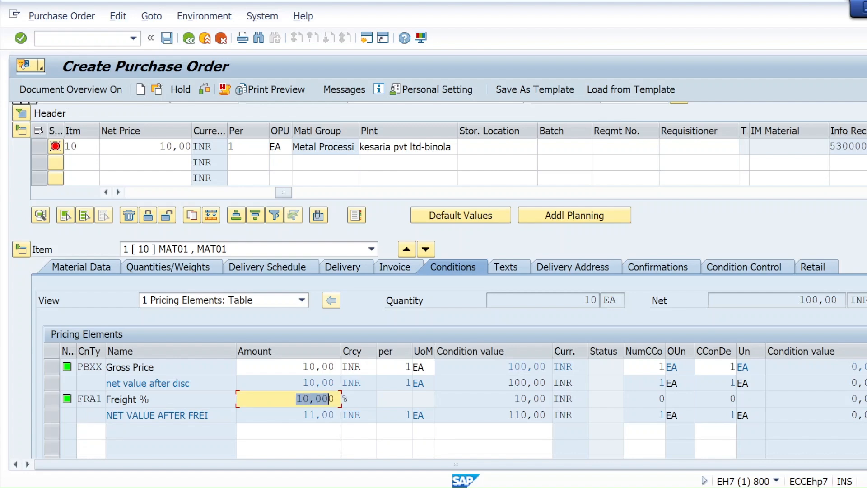
left_click(205, 90)
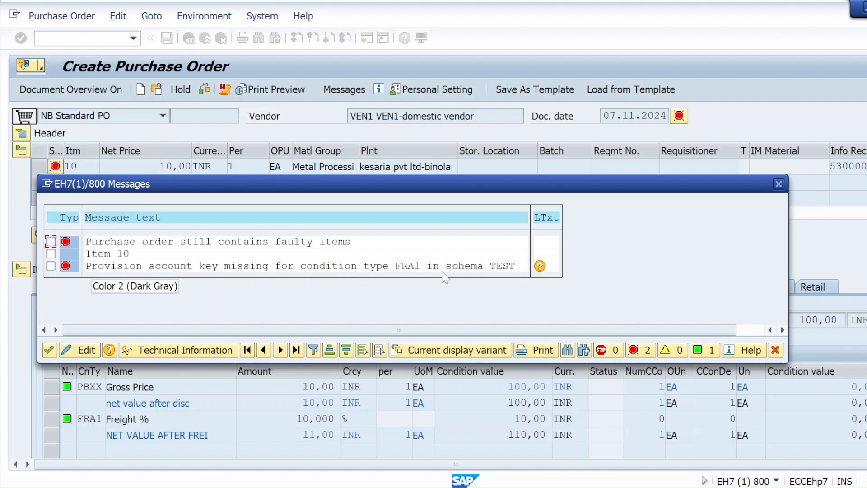
left_click(539, 267)
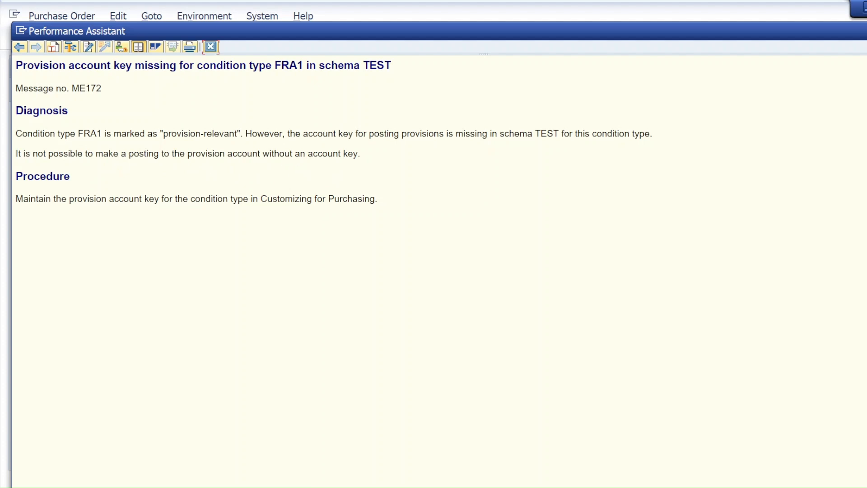
left_click_drag(292, 154, 343, 153)
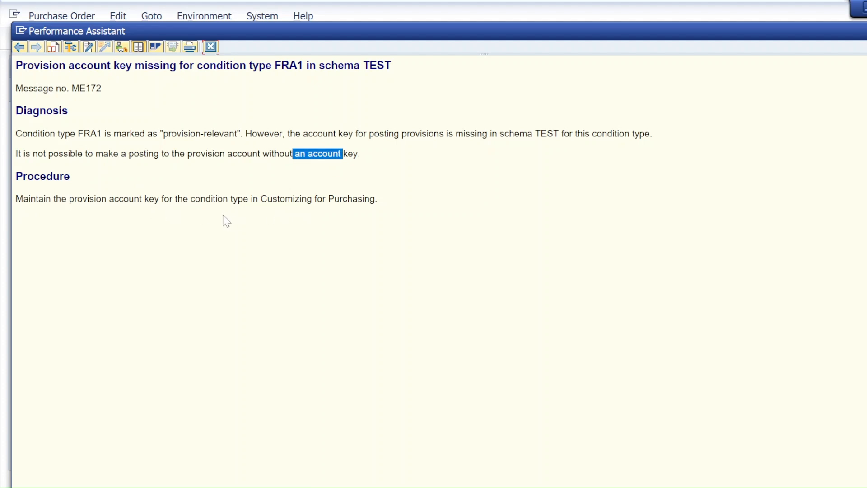
left_click(211, 47)
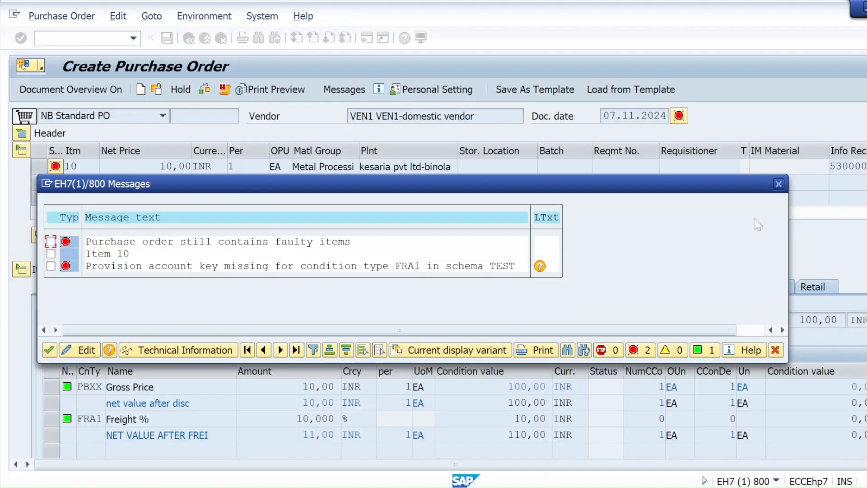
key("Return")
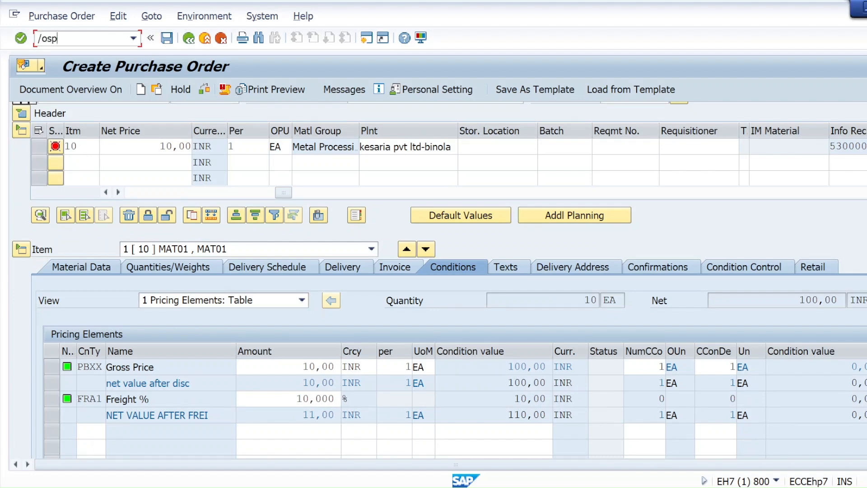
Step: In a new session's Implementation Guide, open Define Calculation Schema under Materials Management > Purchasing > Conditions > Define Price Determination Process
key("Return")
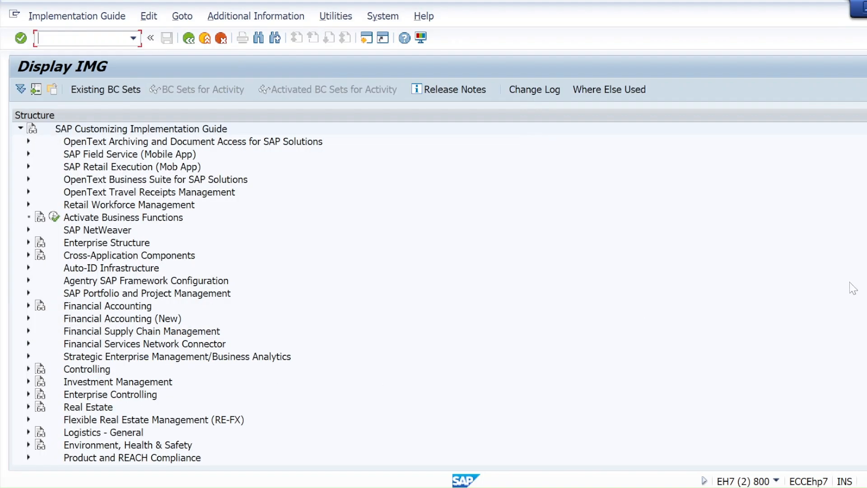
scroll(739, 335, "down", 4)
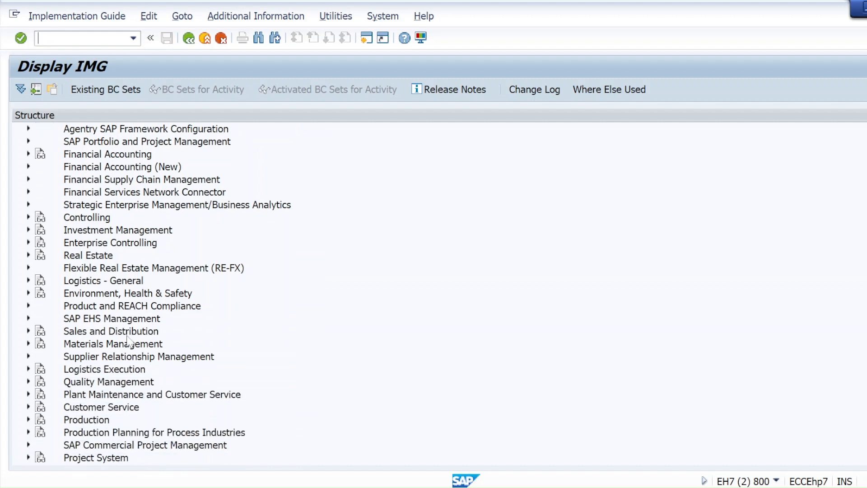
left_click(29, 343)
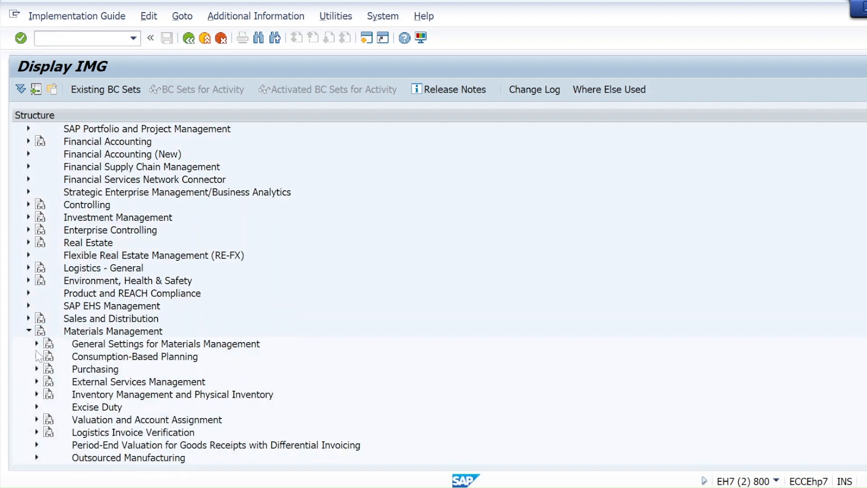
left_click(37, 368)
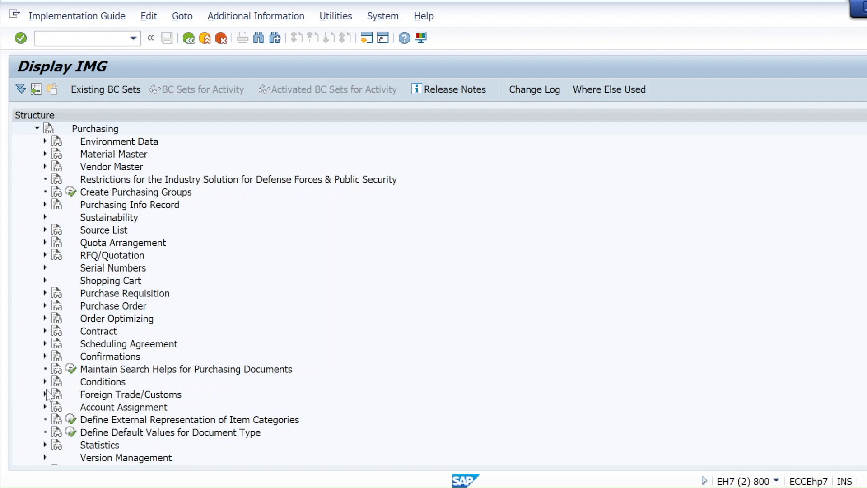
left_click(45, 382)
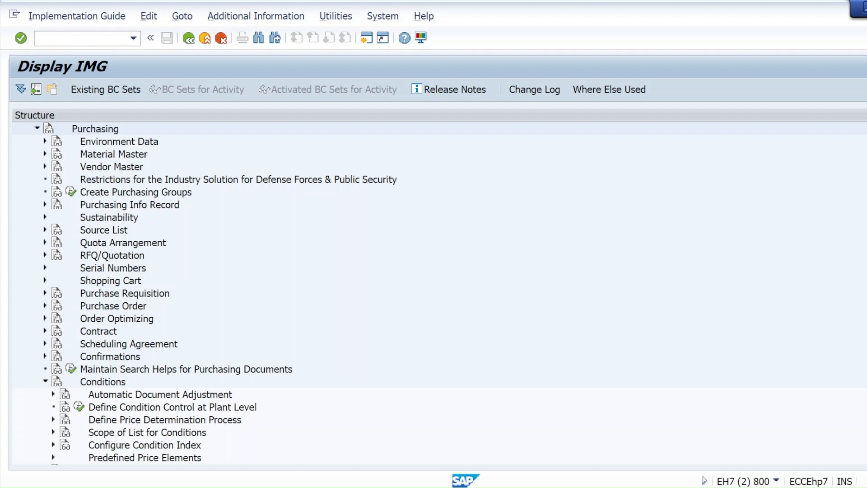
scroll(171, 294, "down", 4)
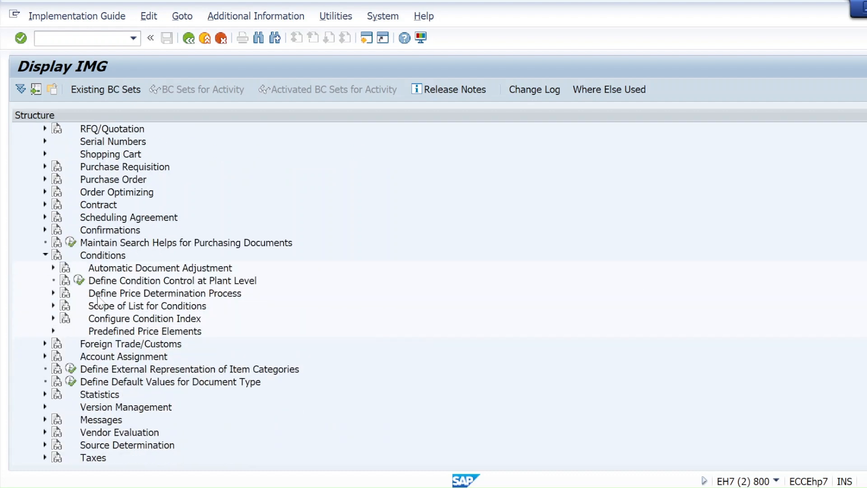
left_click(54, 293)
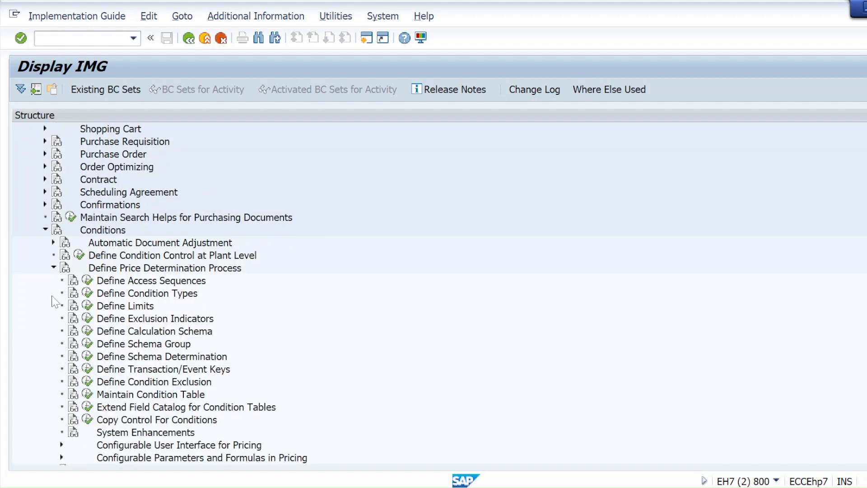
left_click(88, 334)
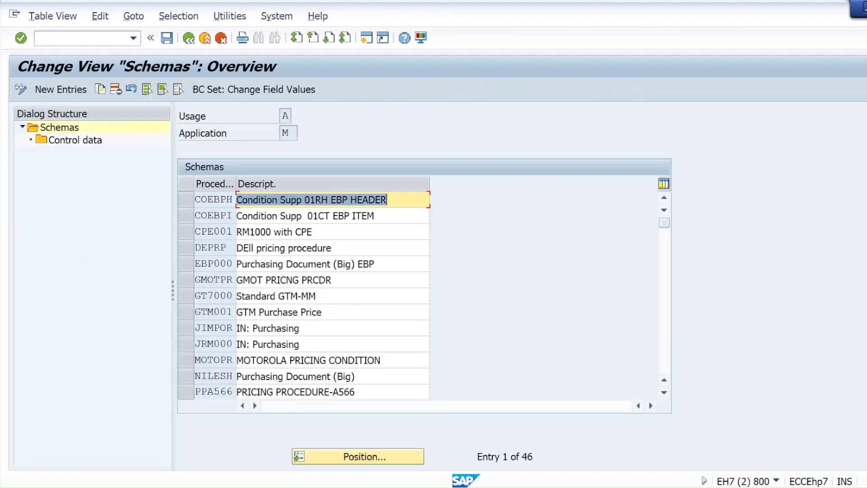
Step: Switch to the Word document, examine the condition type and schema named in the error title, and return to SAP
key("alt+Tab")
key("alt+Tab")
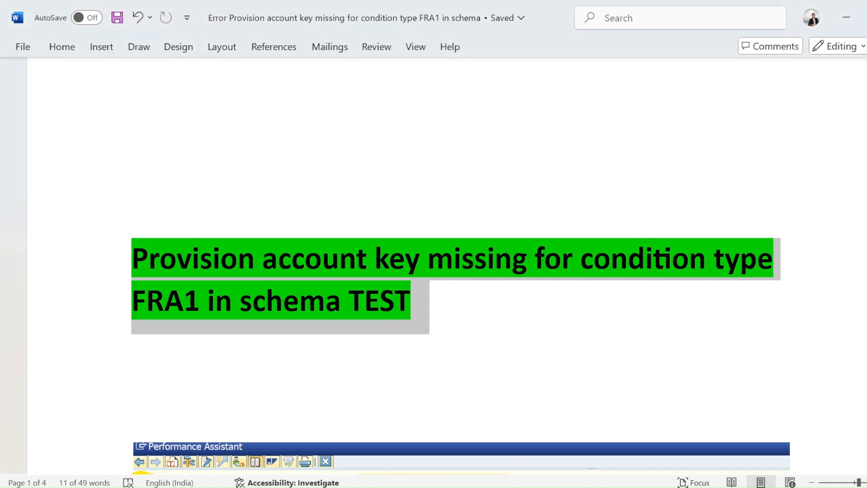
left_click(203, 352)
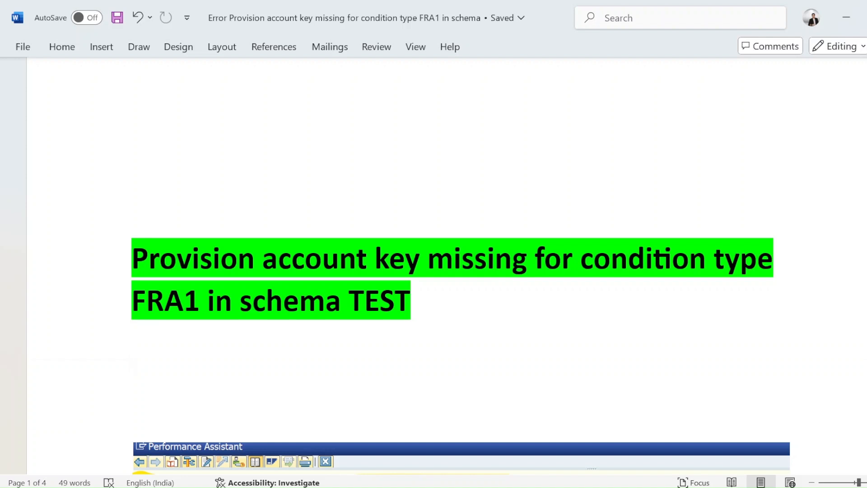
left_click_drag(200, 302, 132, 302)
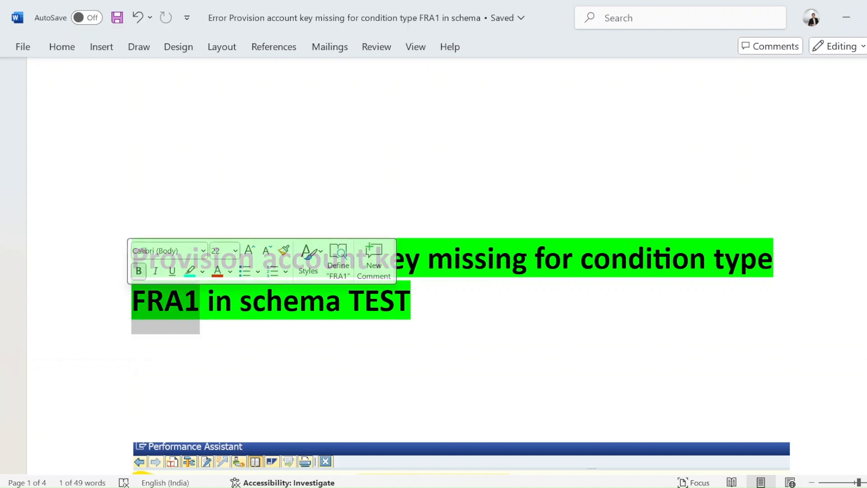
left_click_drag(349, 303, 410, 303)
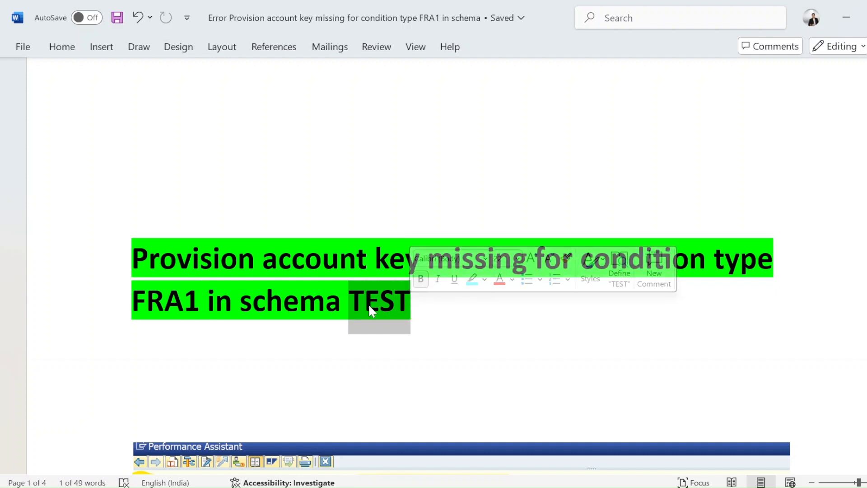
left_click_drag(201, 311, 132, 312)
left_click(143, 313)
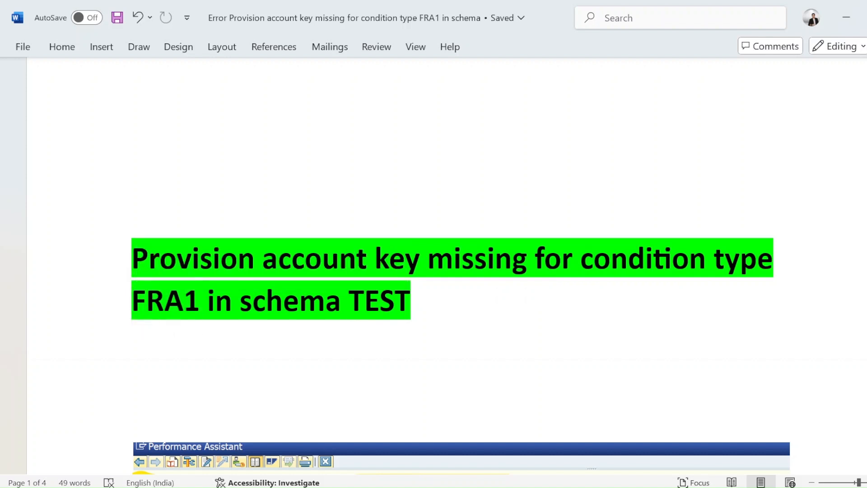
left_click_drag(201, 312, 133, 311)
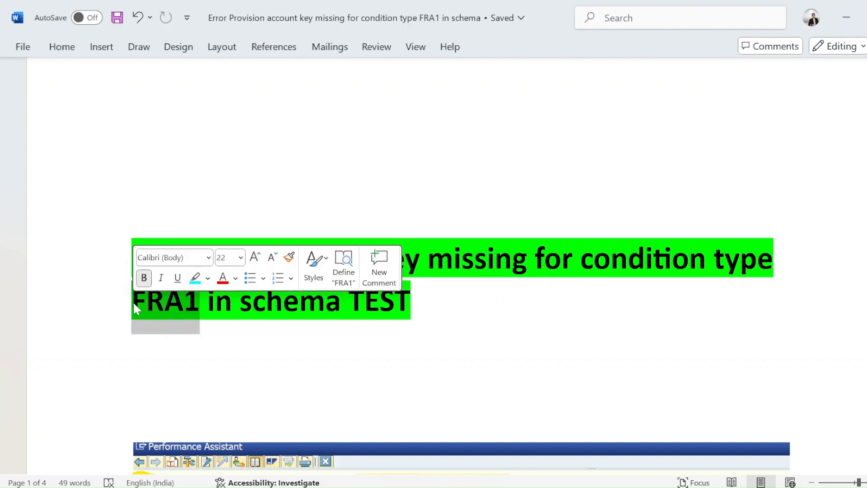
left_click_drag(348, 312, 405, 335)
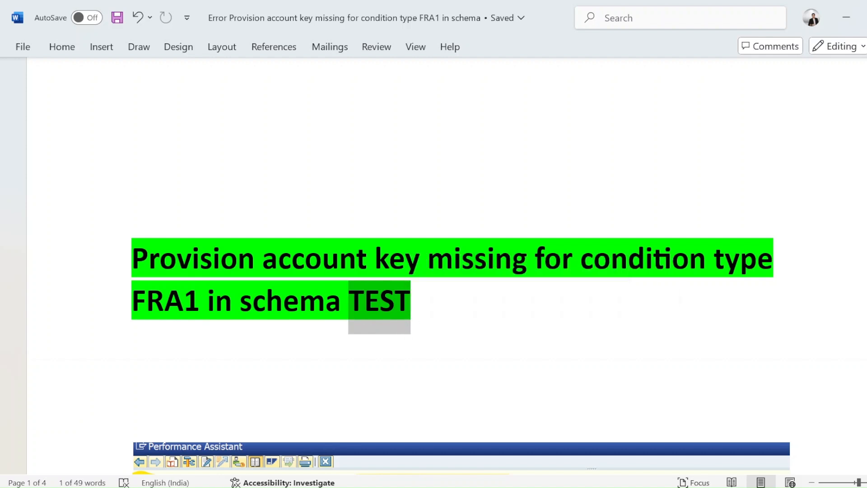
left_click_drag(201, 311, 134, 301)
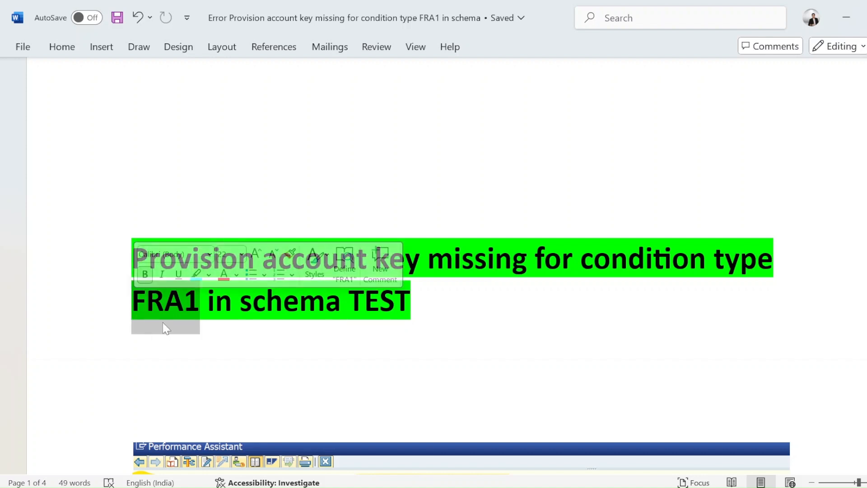
key("alt+Tab")
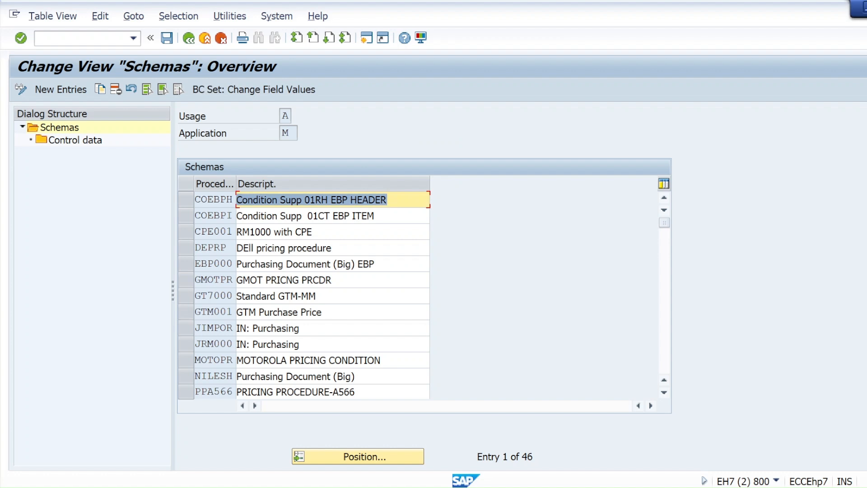
Step: Find the TEST procedure in the schema list and open its control data
left_click(294, 451)
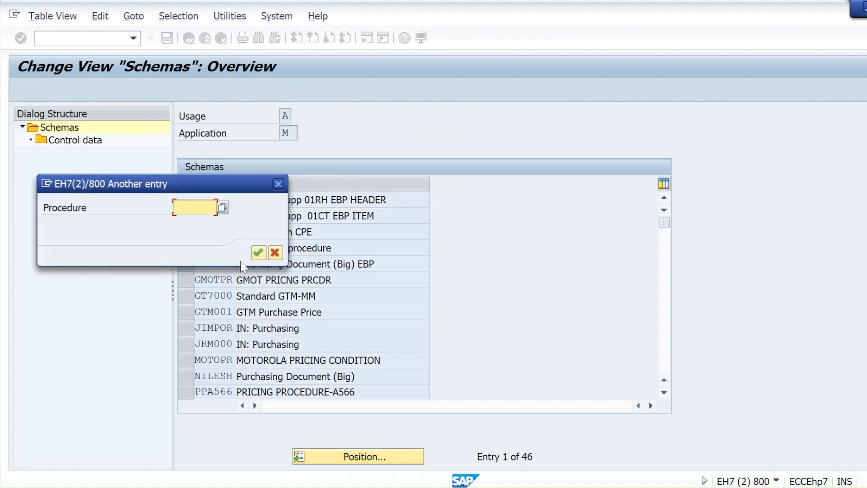
type("test")
left_click(258, 252)
left_click(188, 199)
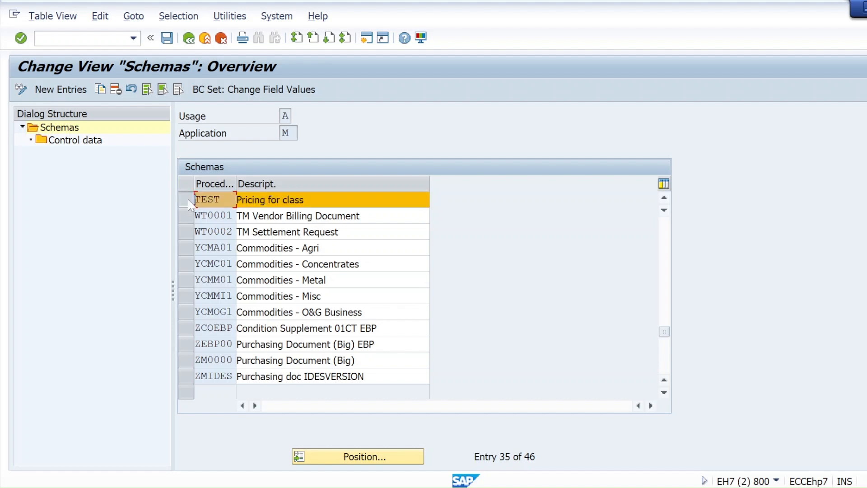
double_click(63, 144)
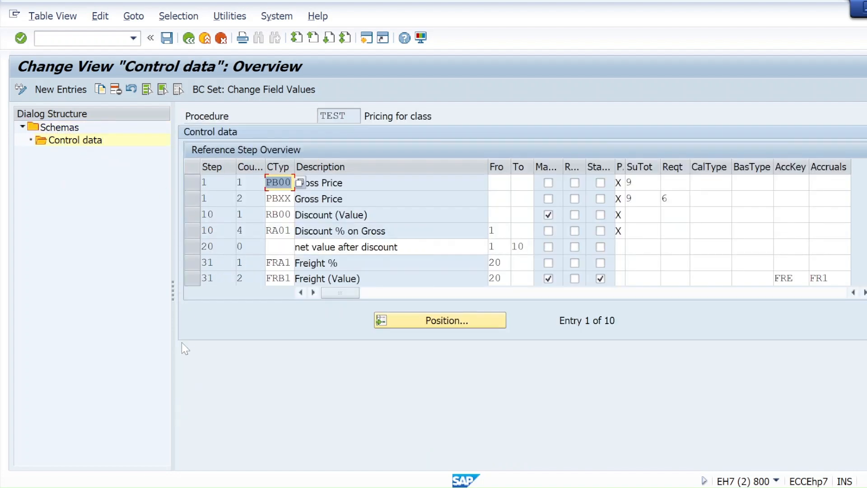
Step: Switch to the Word document, highlight the condition type FRA1 in the error title, and return to SAP
key("alt+Tab")
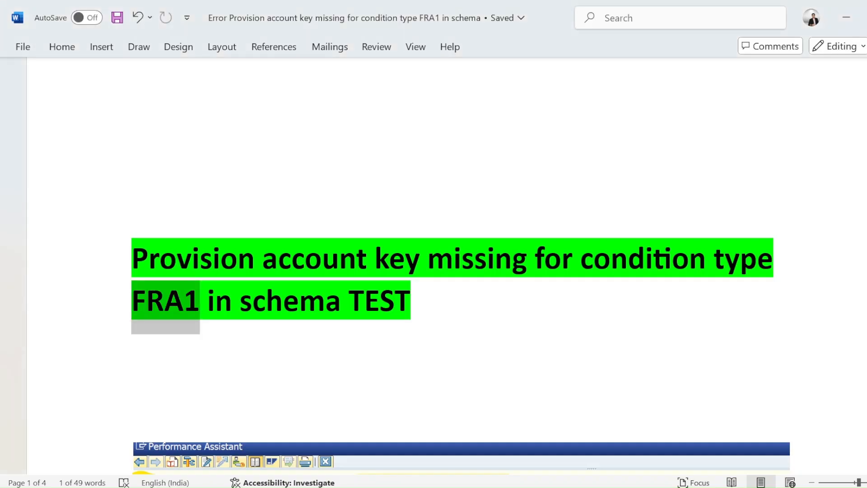
left_click(132, 354)
left_click_drag(200, 301, 129, 303)
key("alt+Tab")
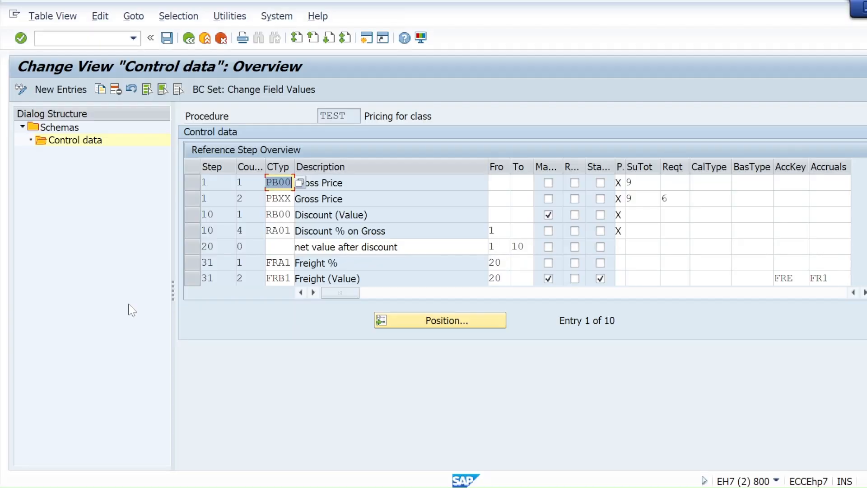
Step: Set the account key of the FRA1 Freight % row to FRE (Freight purch. acct.)
left_click(187, 266)
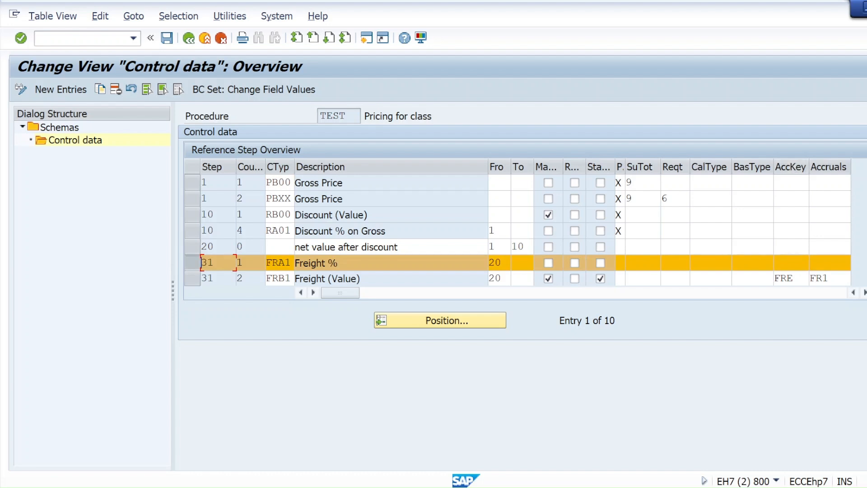
left_click(863, 292)
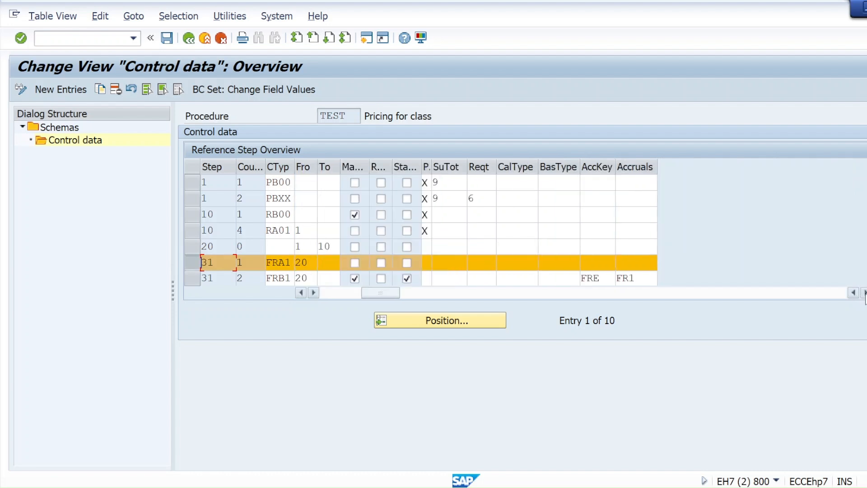
left_click(597, 263)
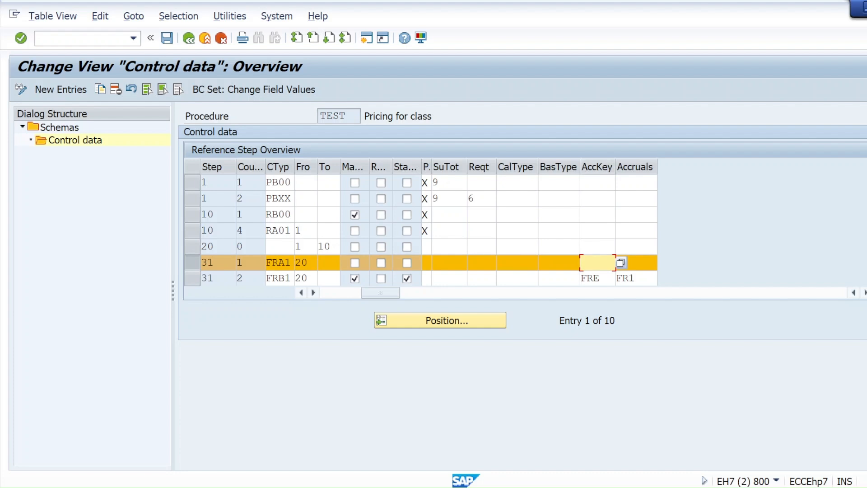
left_click(620, 265)
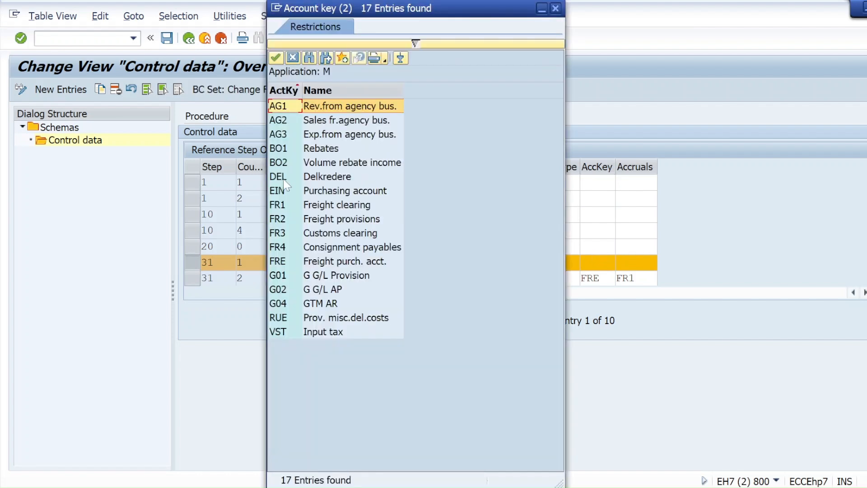
double_click(326, 262)
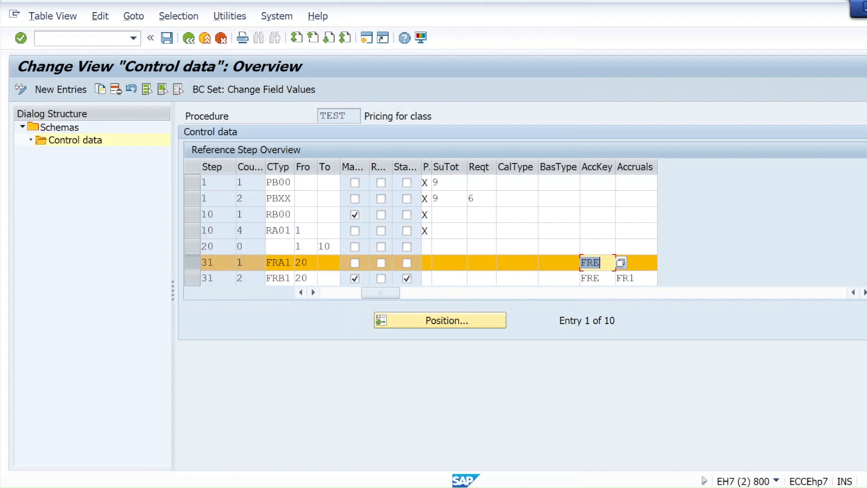
Step: Set the accruals key of the FRA1 row to FR1 and save the control data
left_click(638, 263)
left_click(661, 264)
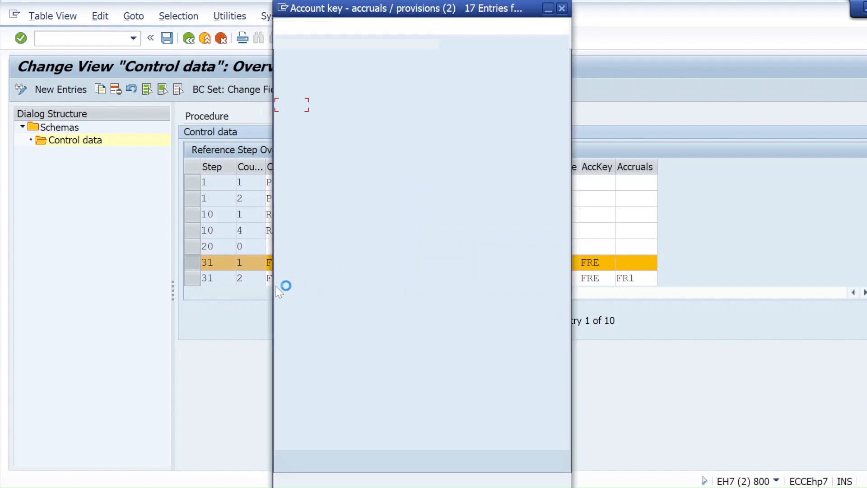
double_click(295, 205)
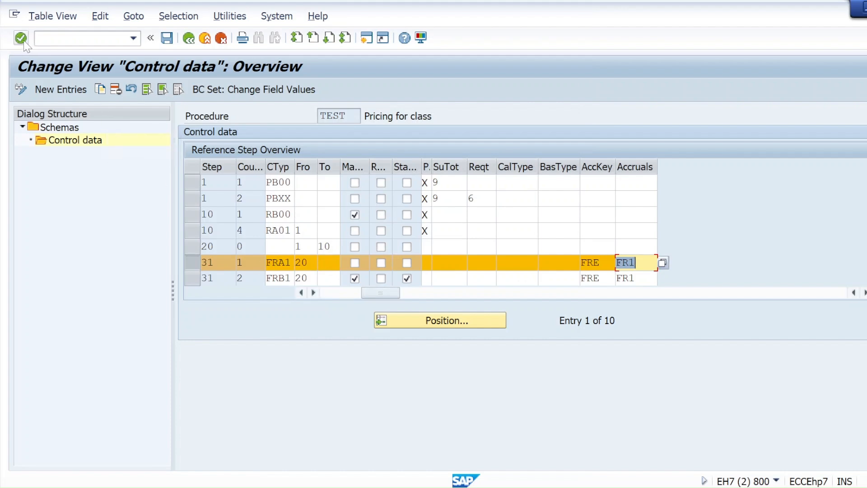
left_click(171, 42)
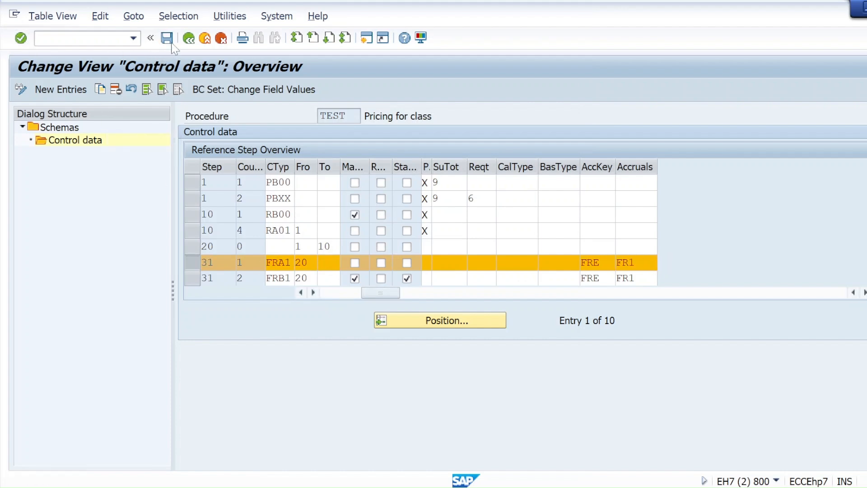
left_click(298, 253)
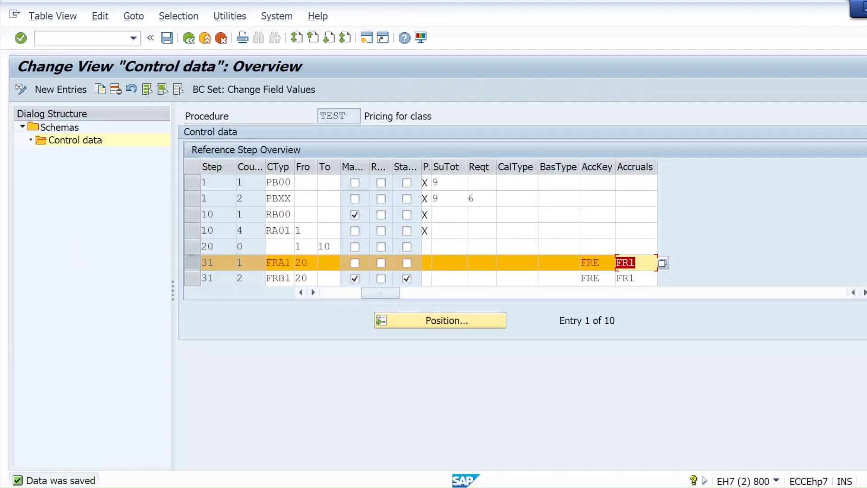
Step: Switch to the Word document, examine the error's diagnosis and procedure text, and highlight the transaction code m/08
key("alt+Tab")
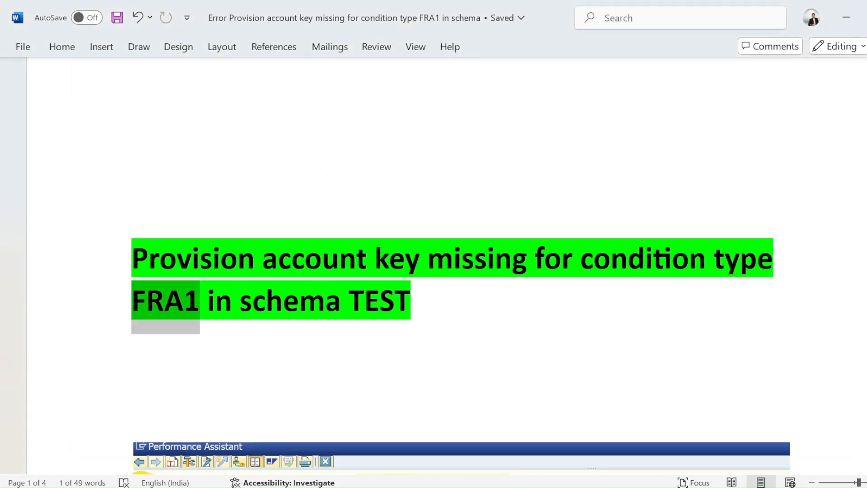
left_click(344, 359)
scroll(344, 359, "down", 1)
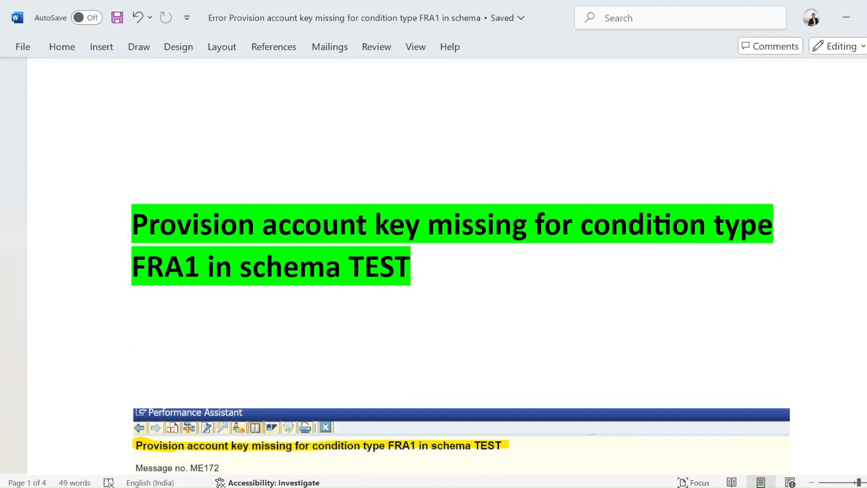
scroll(451, 271, "down", 5)
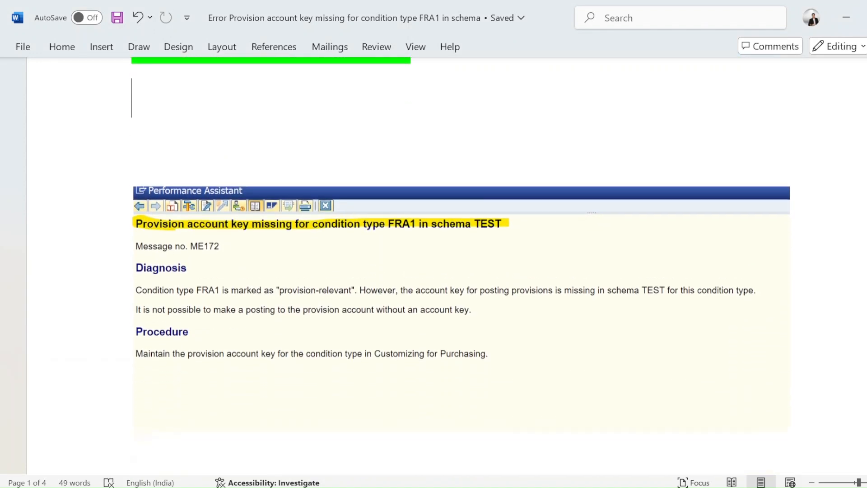
scroll(452, 271, "down", 7)
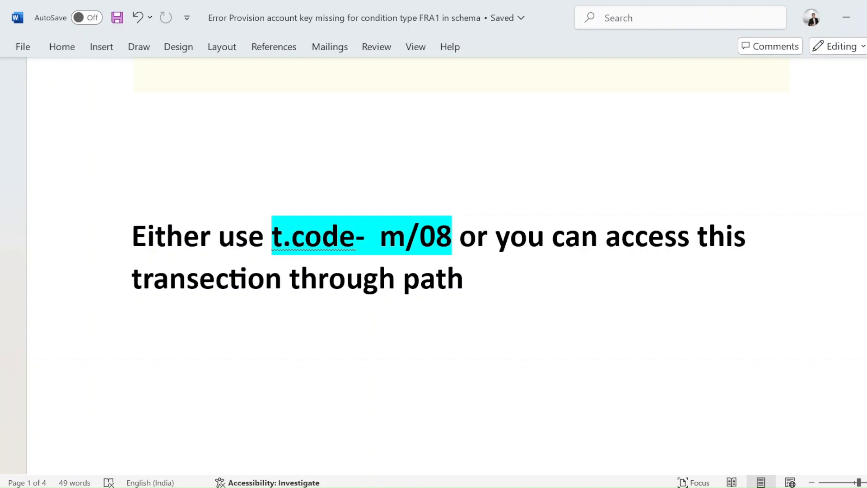
left_click_drag(459, 237, 379, 237)
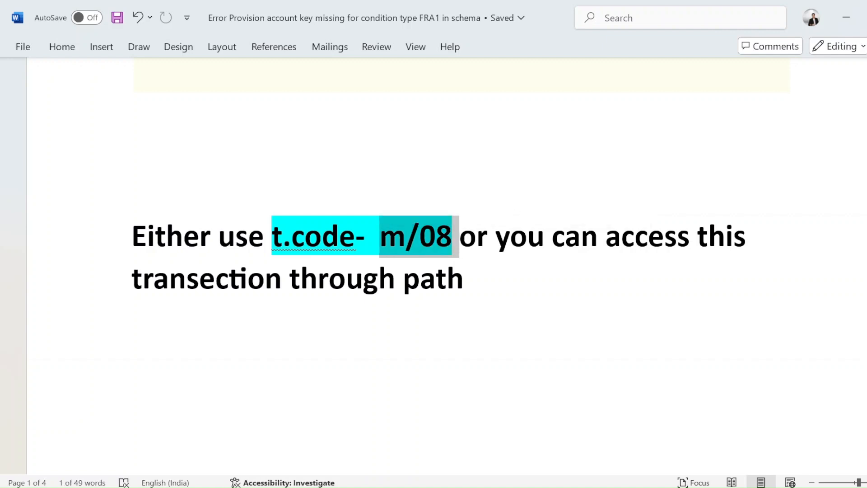
Step: Examine the documented Procedures screenshot, the instruction on giving accrual keys, and the step 2 transaction code
scroll(438, 248, "down", 3)
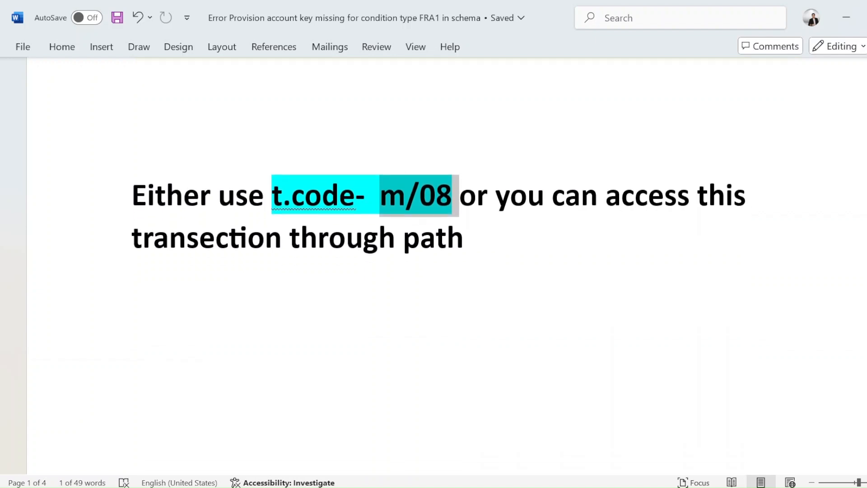
scroll(447, 266, "down", 8)
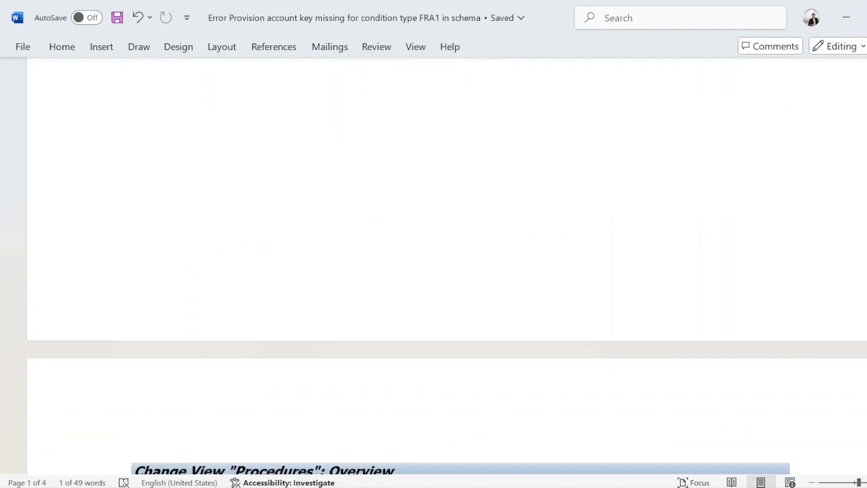
scroll(447, 267, "down", 8)
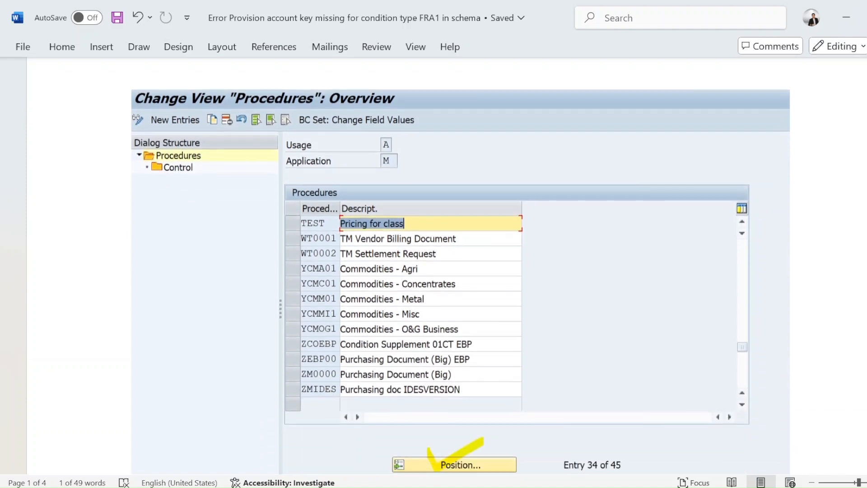
scroll(447, 267, "down", 8)
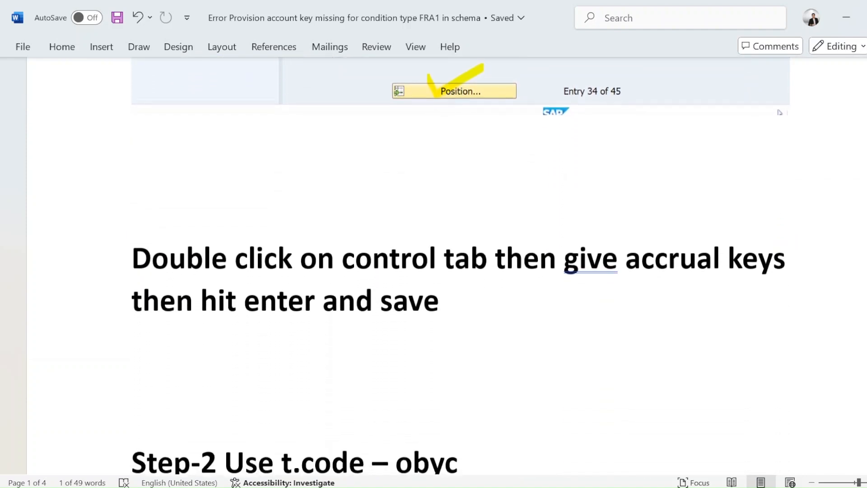
scroll(447, 266, "down", 2)
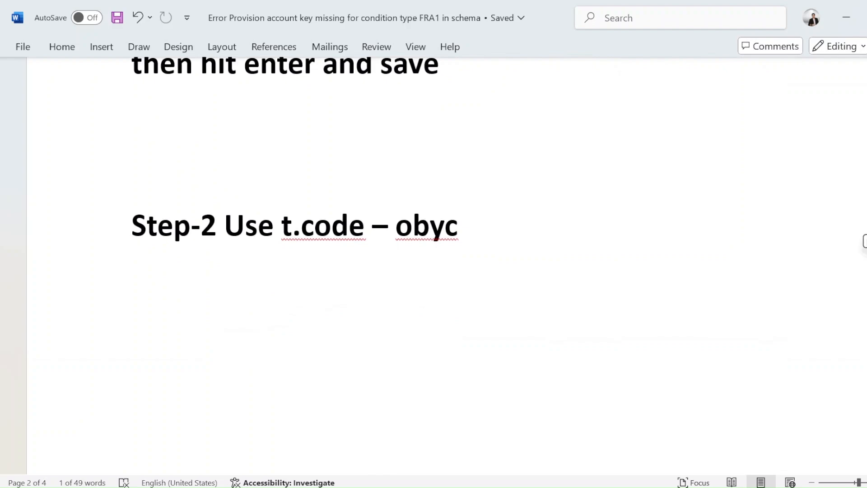
scroll(865, 241, "up", 8)
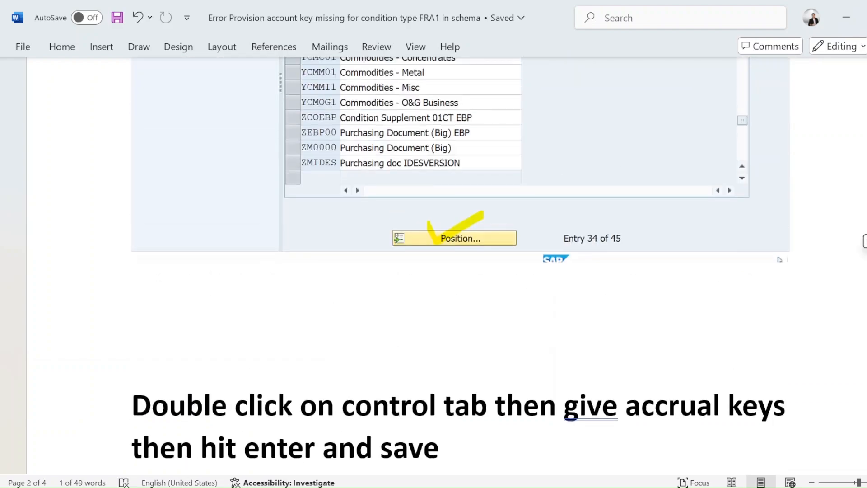
scroll(865, 242, "up", 5)
scroll(865, 242, "down", 7)
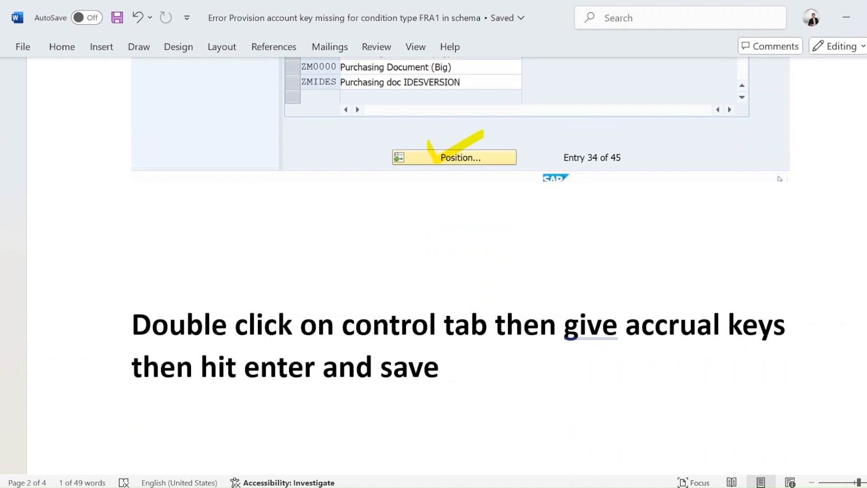
Step: Return to the SAP control data window and select the account key FRE and condition type FRA1 in the FRA1 row
left_click(235, 241)
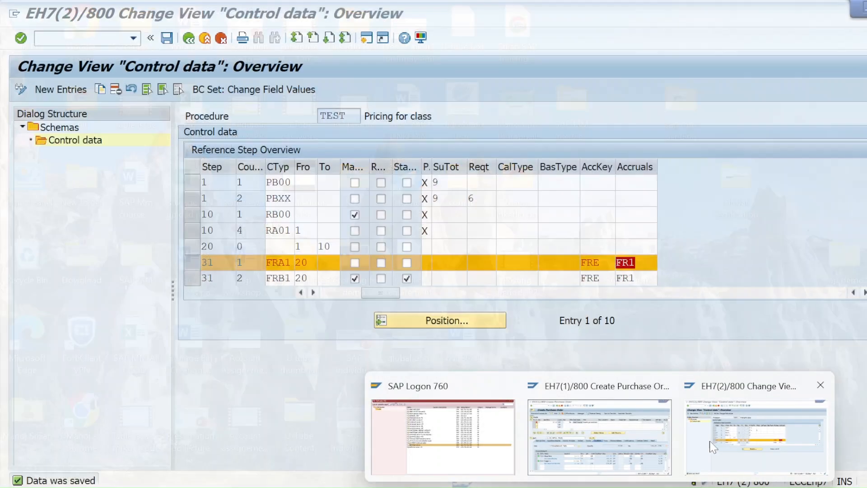
left_click(691, 426)
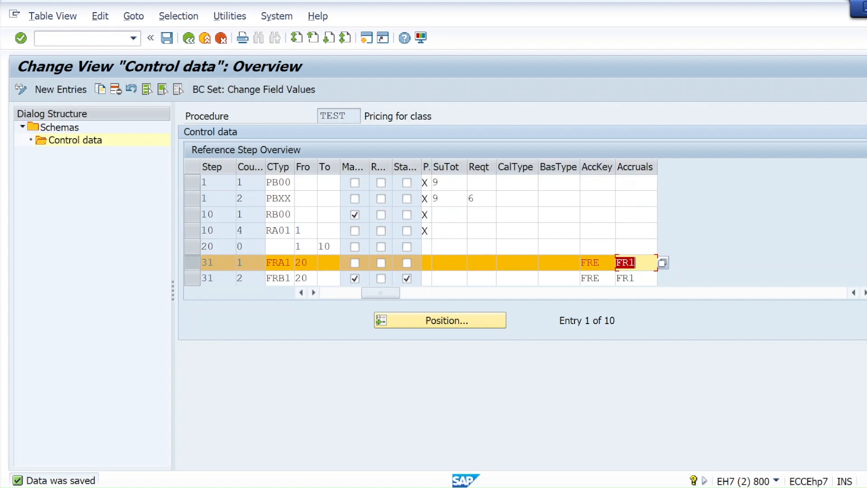
left_click_drag(601, 262, 579, 263)
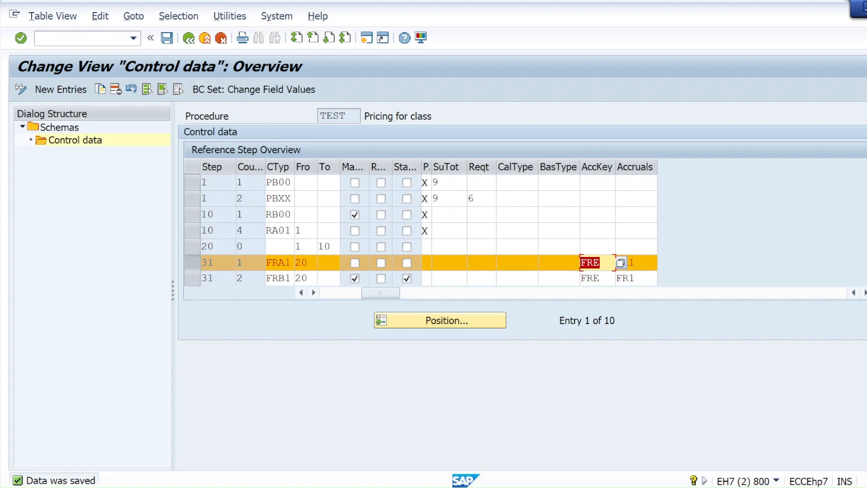
left_click(283, 262)
left_click_drag(293, 263, 266, 262)
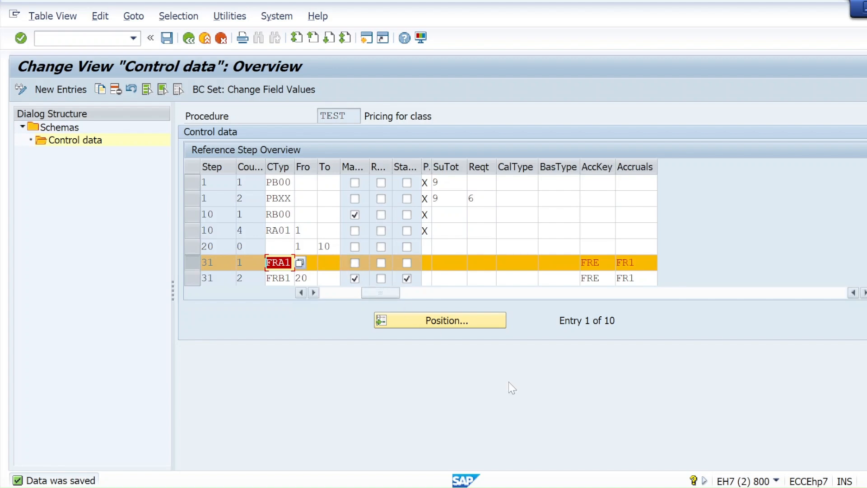
Step: Open Snipping Tool and capture the Control data overview of procedure TEST
key("super")
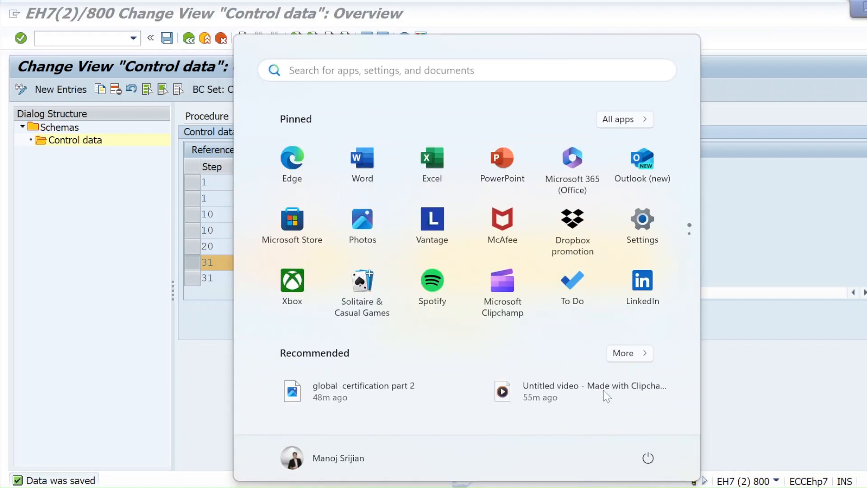
type("sn")
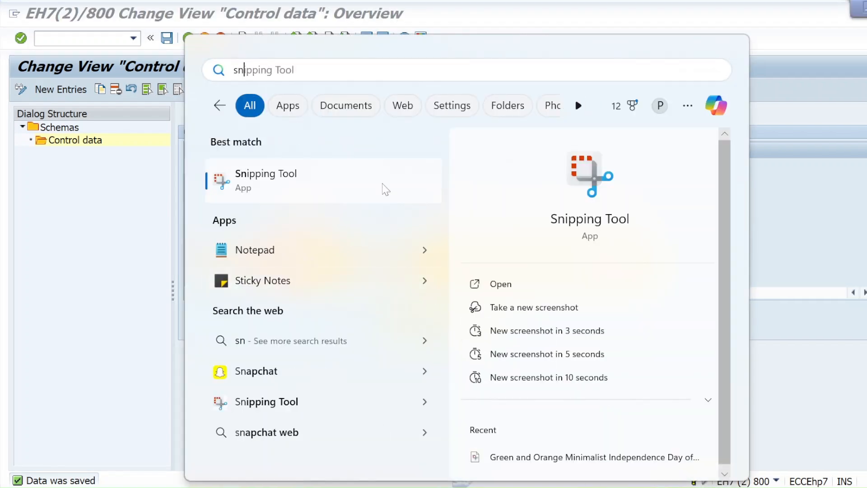
left_click(379, 190)
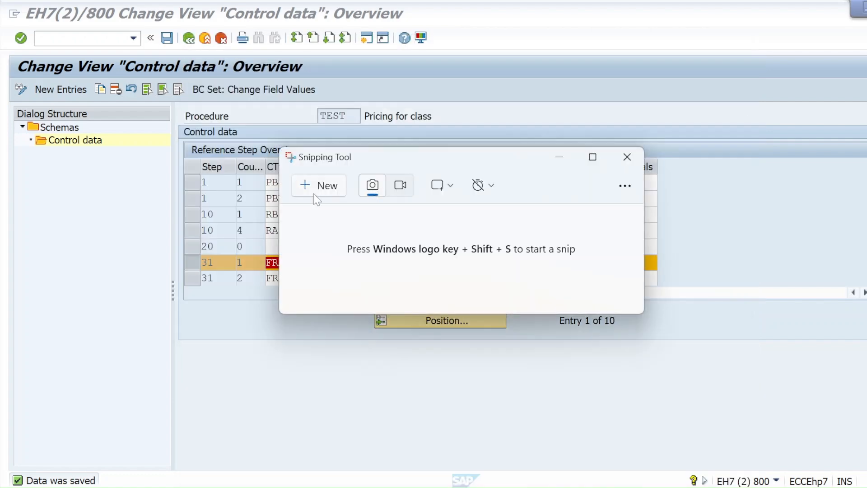
left_click(314, 195)
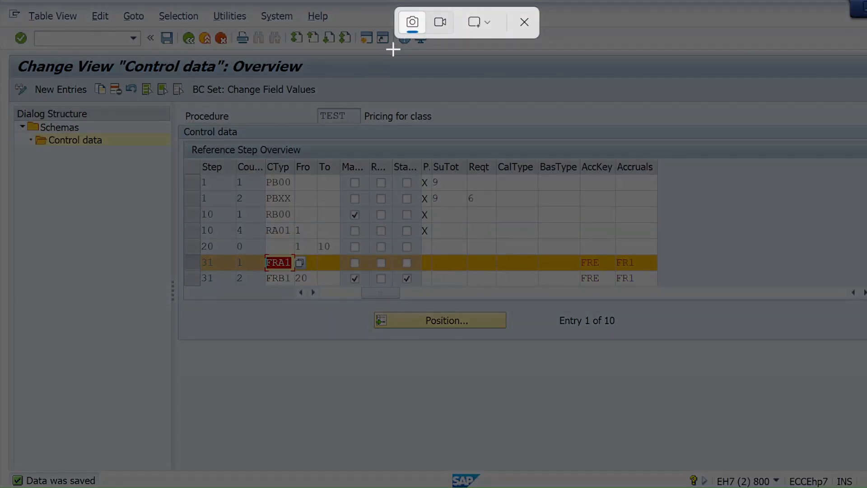
left_click_drag(1, 50, 866, 451)
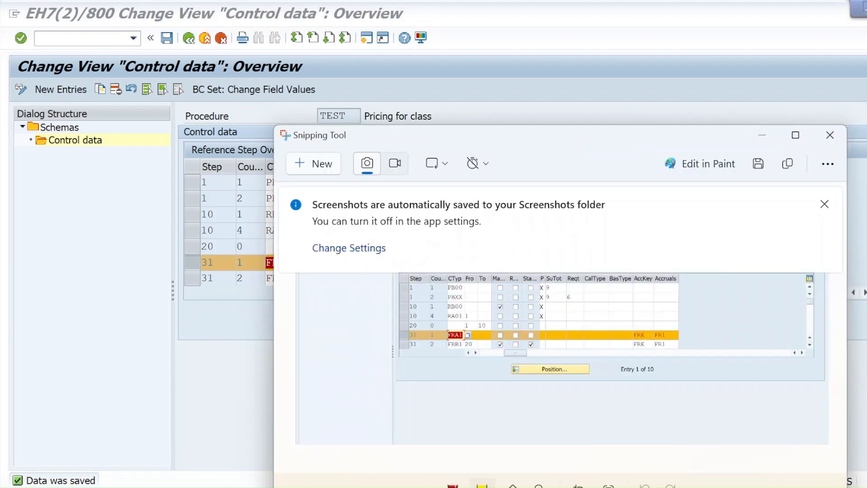
Step: Maximize the snip and mark the FRA1 row's condition type and account key with the yellow highlighter
left_click(795, 135)
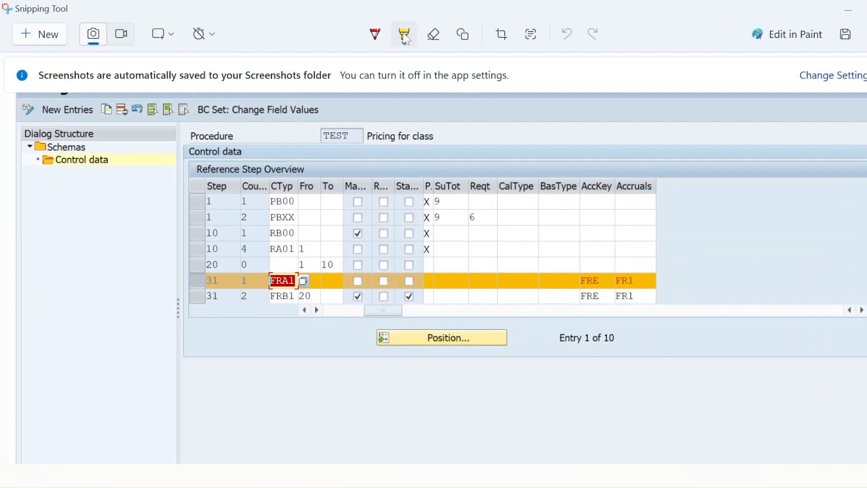
left_click(404, 35)
left_click(403, 35)
left_click_drag(583, 278, 596, 281)
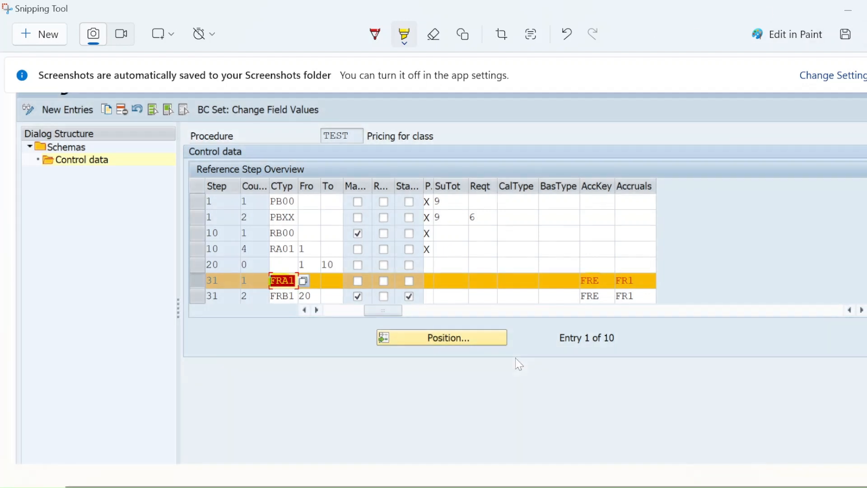
Step: Switch to the Word document and paste the control data snip below the instruction on giving accrual keys
key("alt+Tab")
key("alt+Tab")
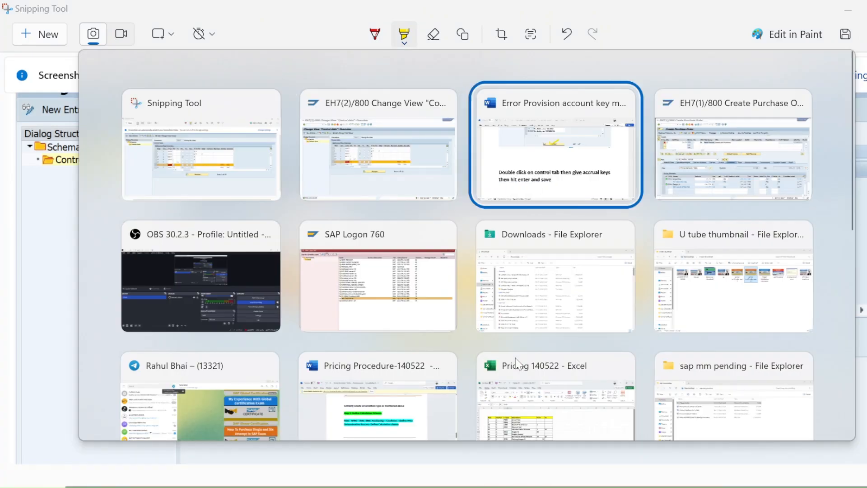
left_click(132, 270)
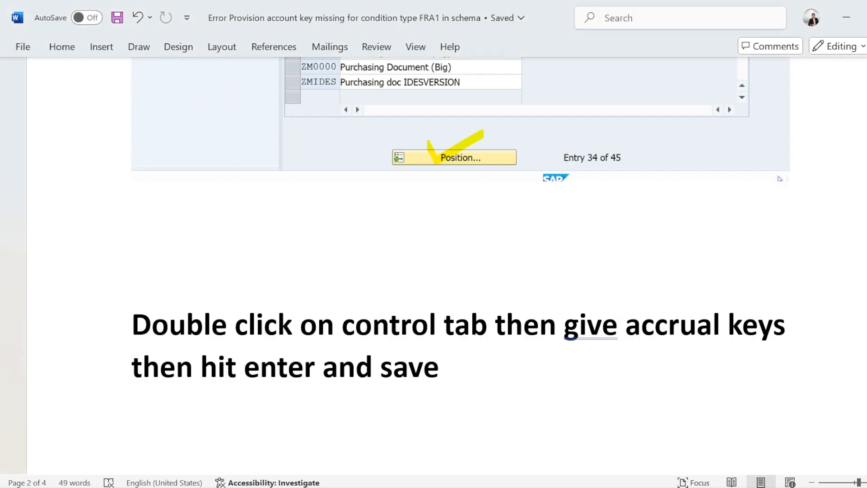
left_click(446, 366)
key("Return")
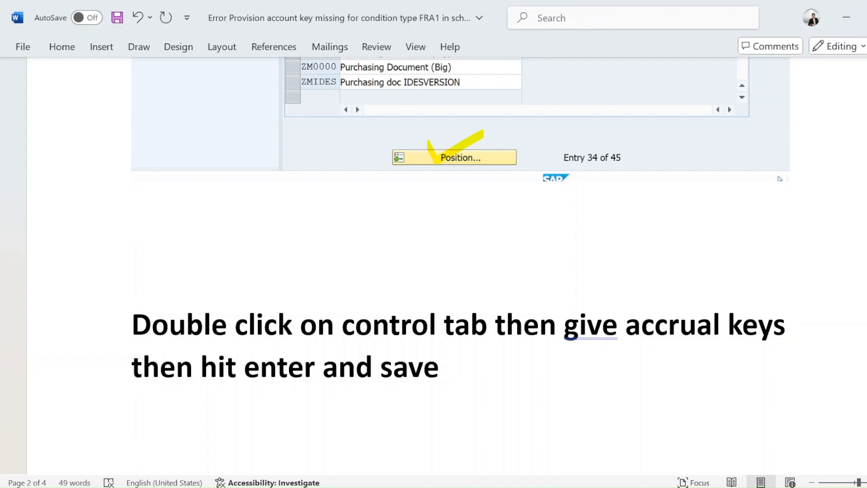
key("ctrl+v")
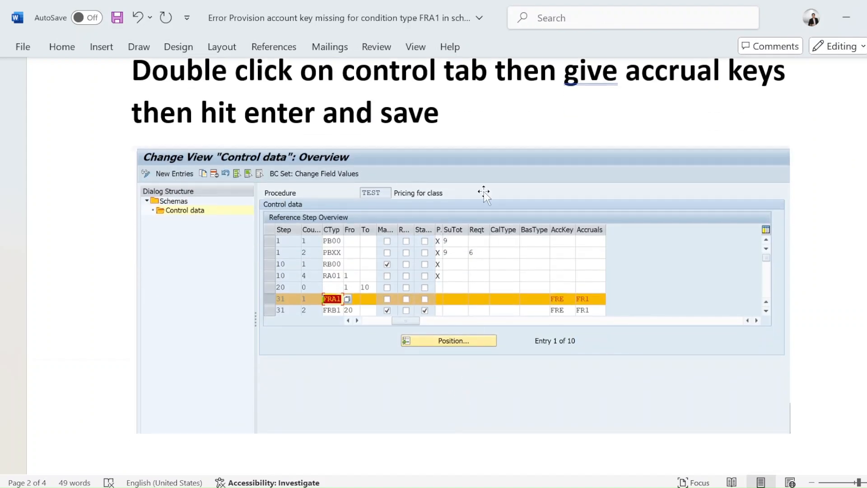
Step: Append "as mentioned below" to the instruction that ends with "then hit enter and save"
type("as")
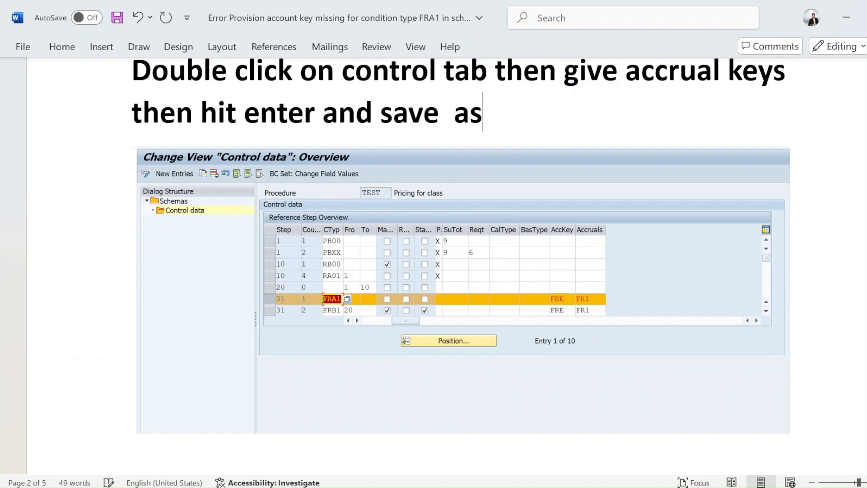
type(" mentioned")
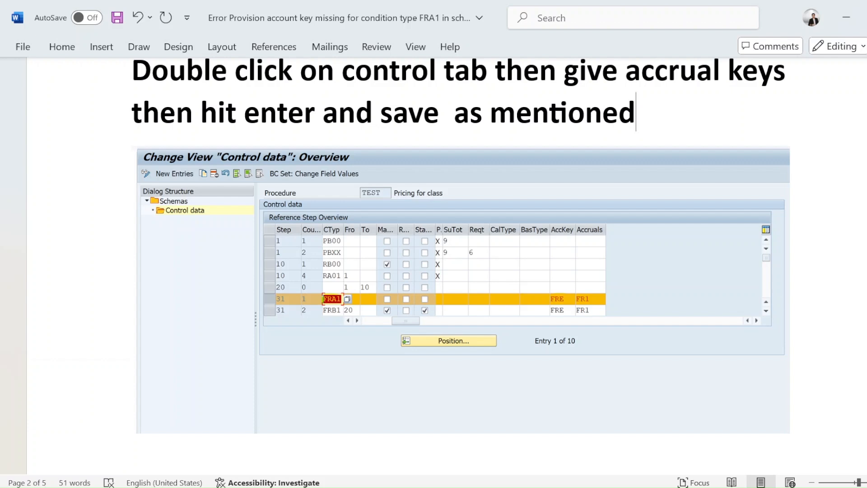
type(" below")
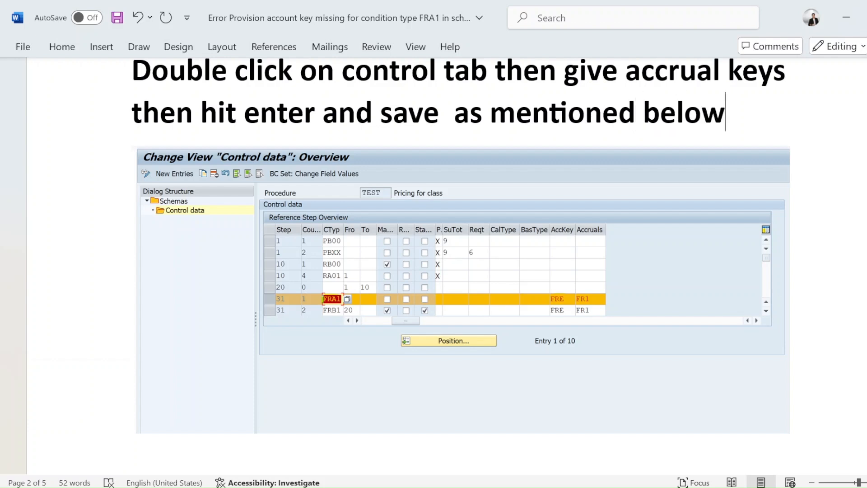
scroll(436, 403, "down", 10)
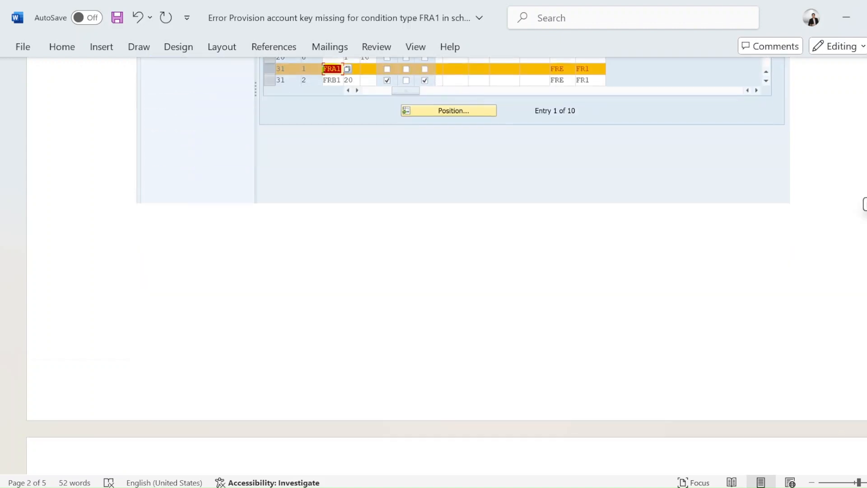
Step: Switch back to the SAP control data overview and check the account key and accruals entries of condition type FRA1
key("alt+Tab")
key("alt+Tab")
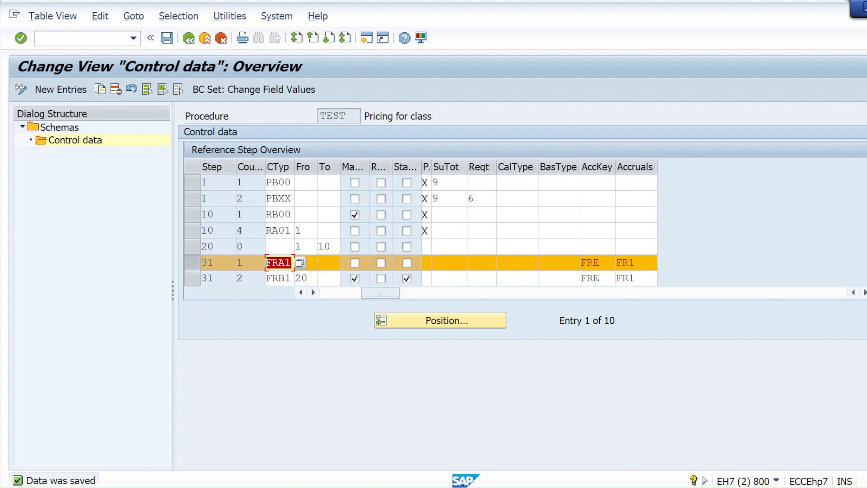
left_click_drag(602, 263, 581, 262)
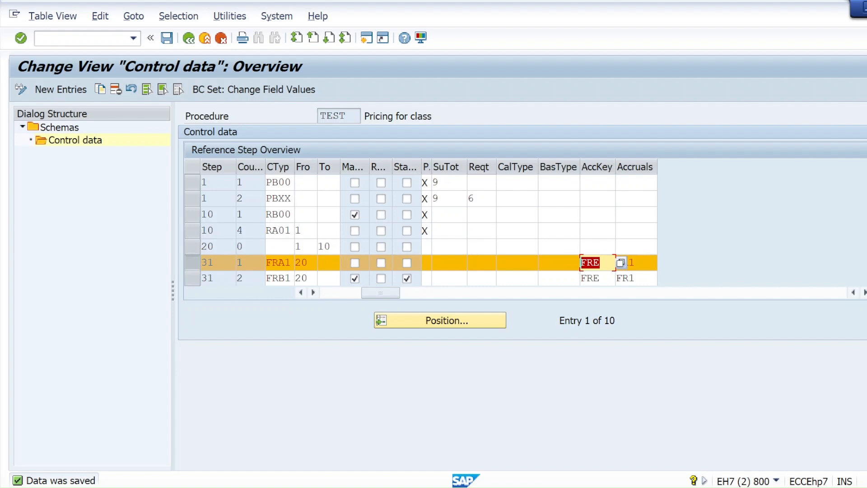
left_click_drag(639, 263, 616, 263)
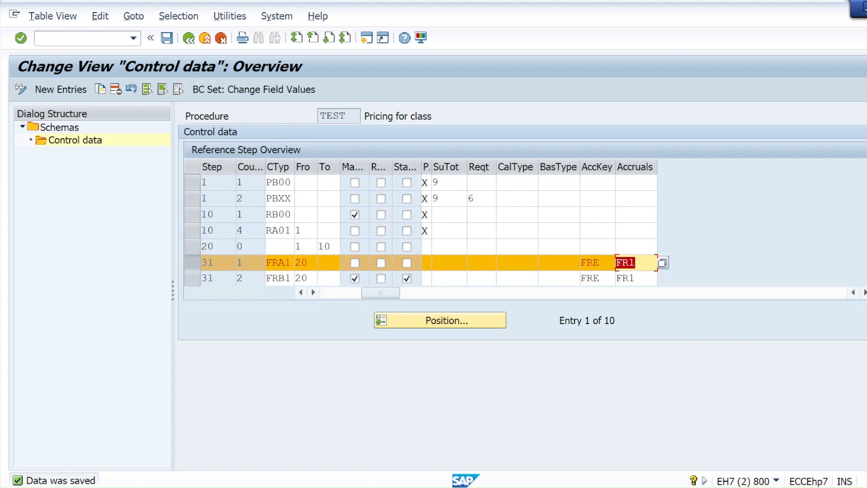
Step: Open the automatic postings configuration with transaction code /nobyc
left_click(90, 38)
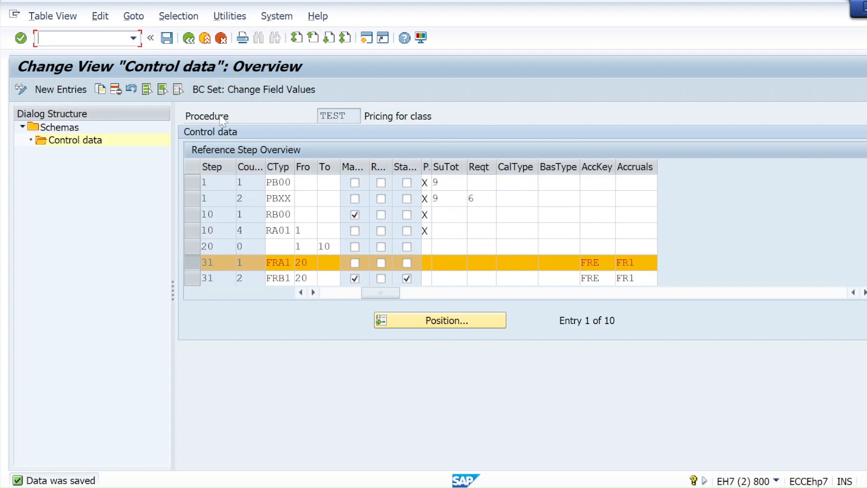
type("/nobyc")
key("Return")
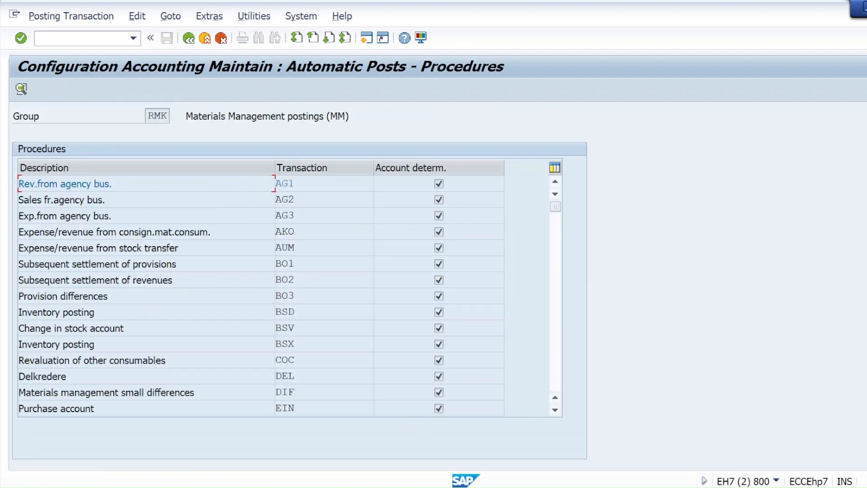
Step: Open the account assignment of the Freight clearing transaction FR1 for chart of accounts INT1
left_click(555, 410)
left_click(555, 410)
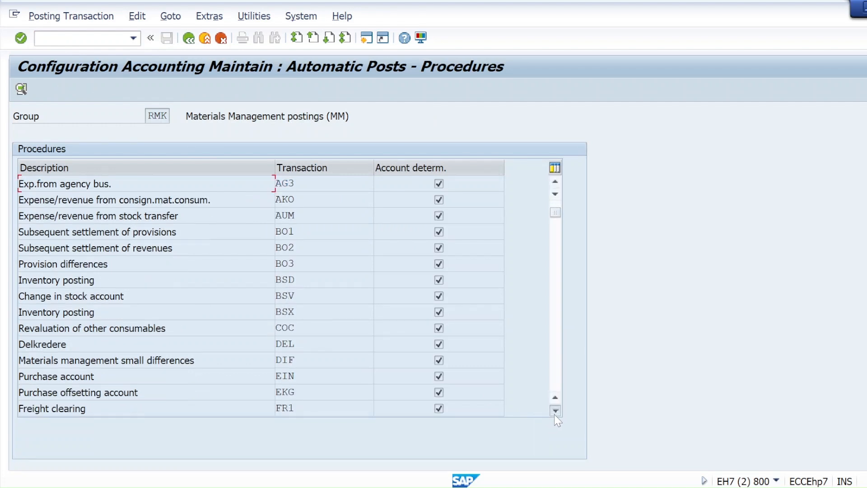
left_click(555, 410)
left_click(555, 410)
left_click(555, 410)
left_click(555, 410)
left_click(555, 410)
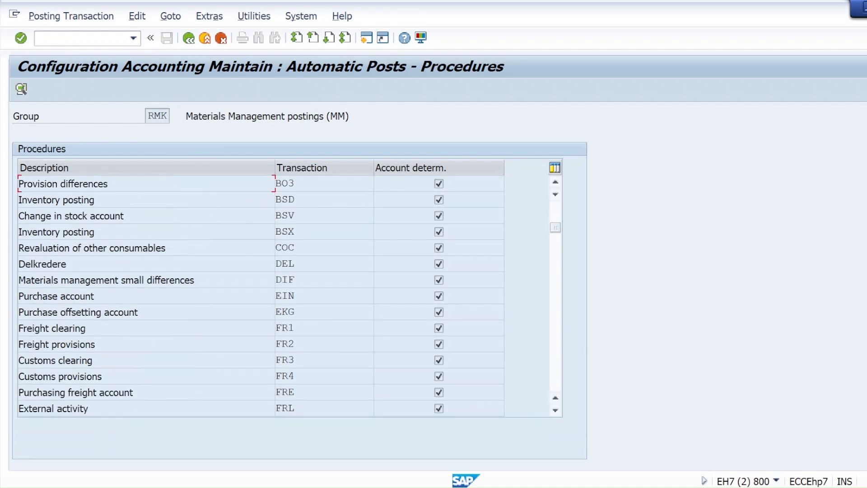
left_click(282, 328)
double_click(282, 328)
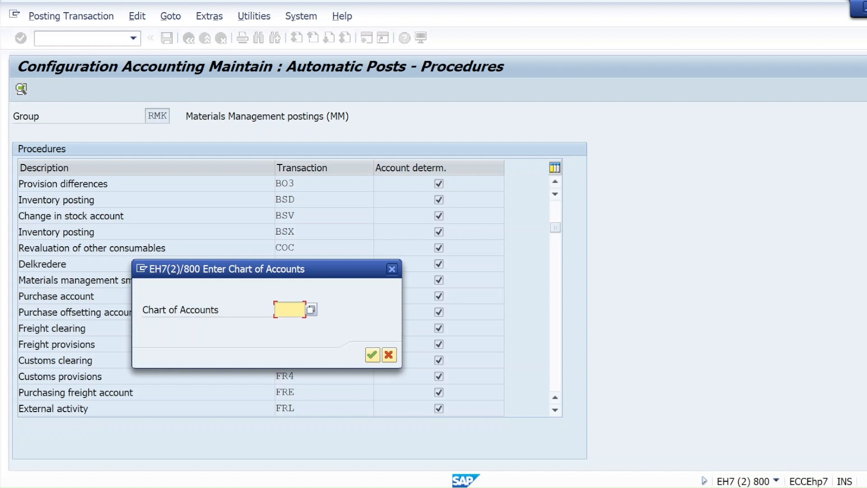
type("in")
left_click(294, 326)
left_click(371, 355)
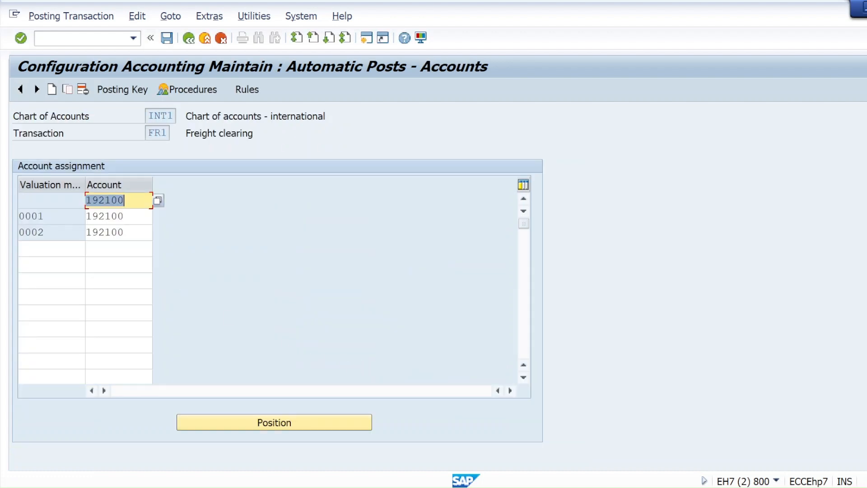
Step: Browse the INT1 G/L accounts available for the freight clearing row without a valuation modifier, and save the account assignment
left_click(52, 249)
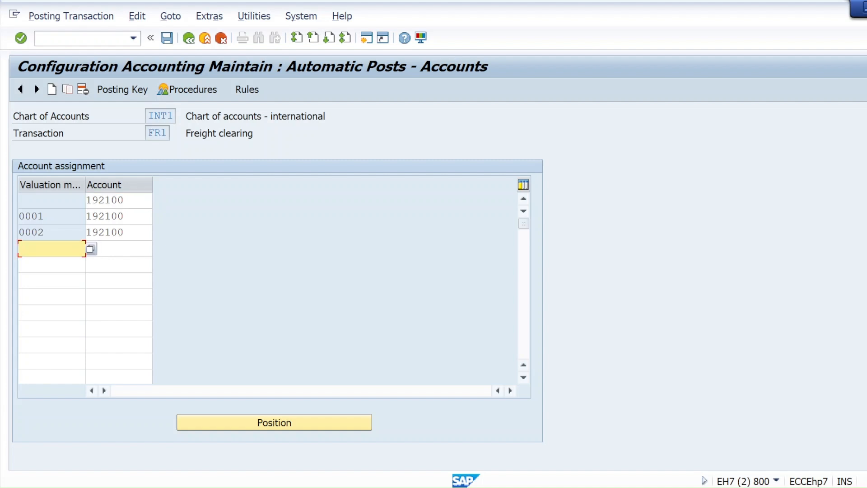
left_click(118, 200)
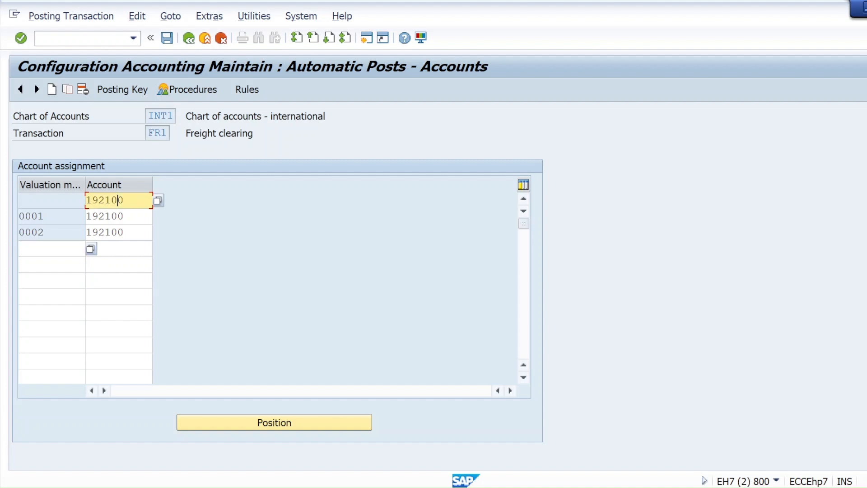
left_click(125, 200)
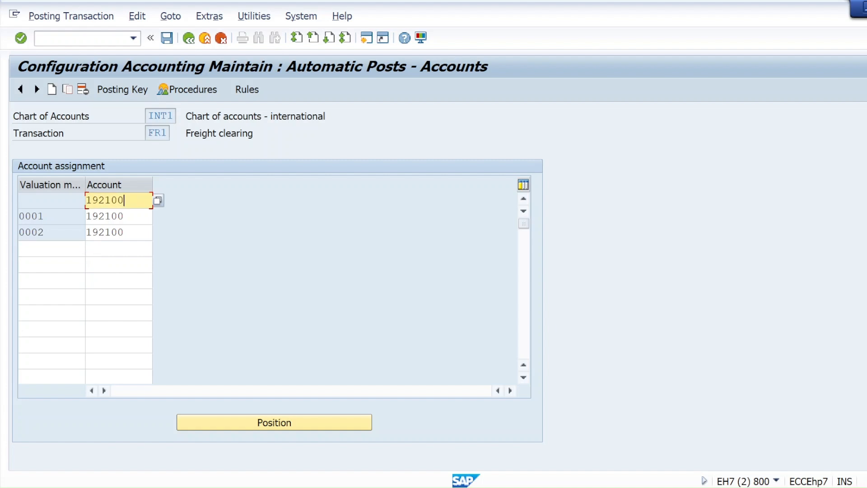
left_click(159, 202)
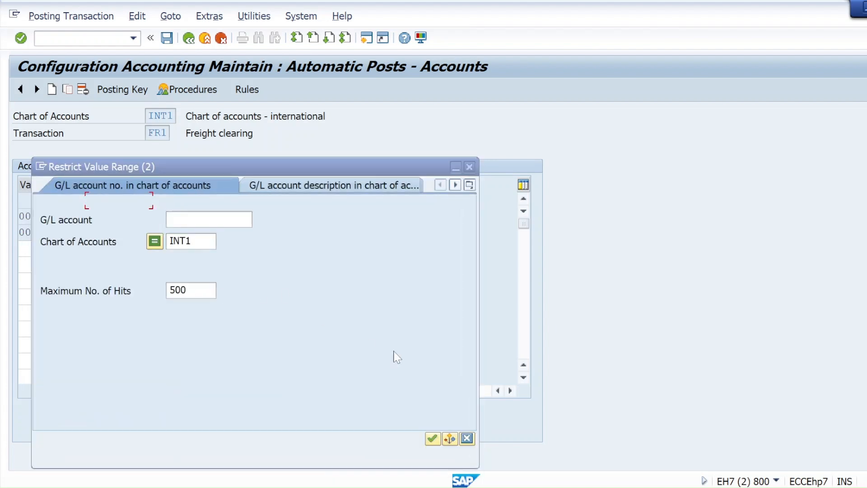
left_click(433, 438)
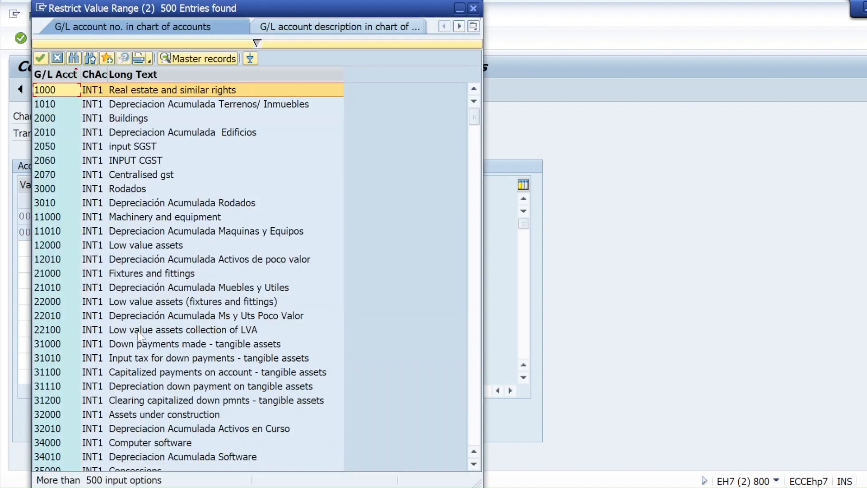
left_click(474, 463)
left_click(473, 464)
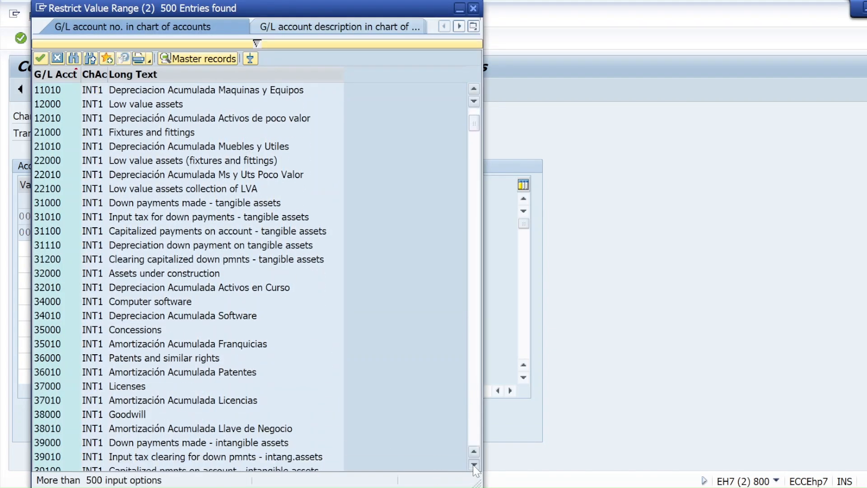
left_click(473, 464)
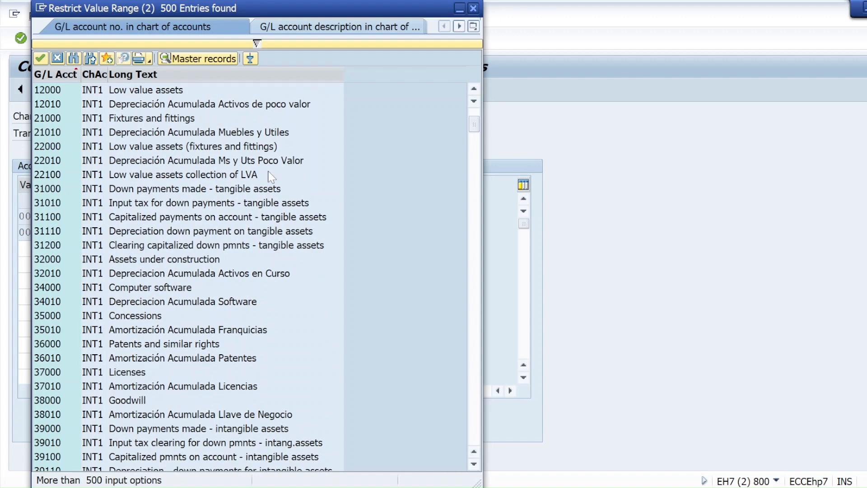
left_click(473, 8)
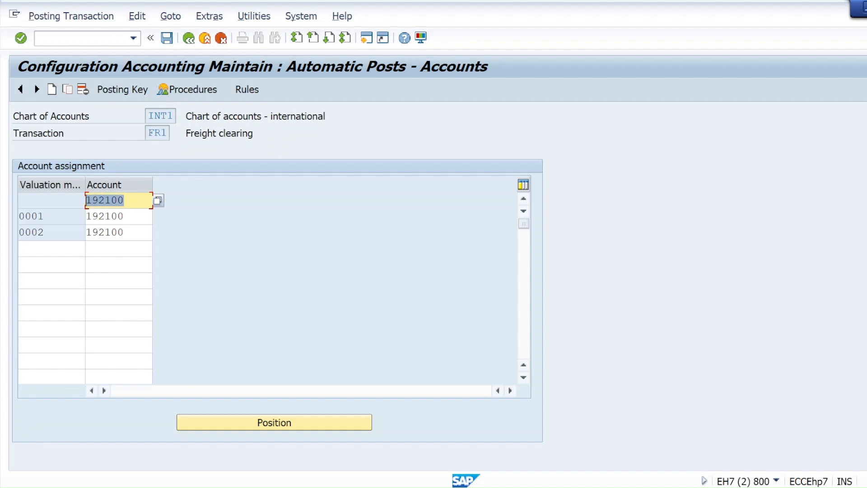
left_click(166, 38)
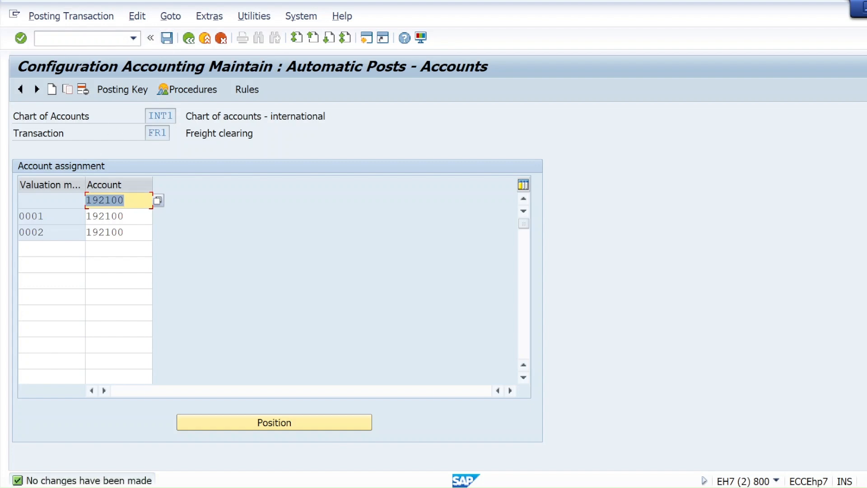
Step: Switch to the purchase order session and start a new purchase order with transaction code /nme21n
left_click(72, 38)
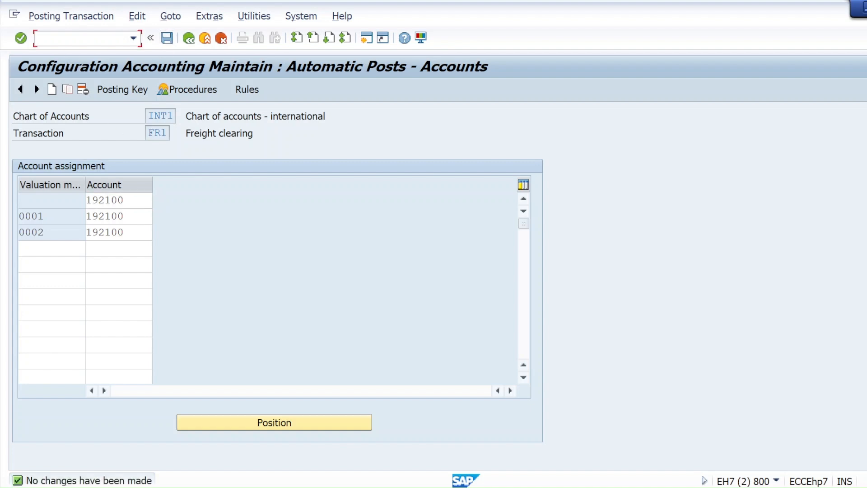
key("alt+Tab")
key("alt+Tab")
key("alt+Tab")
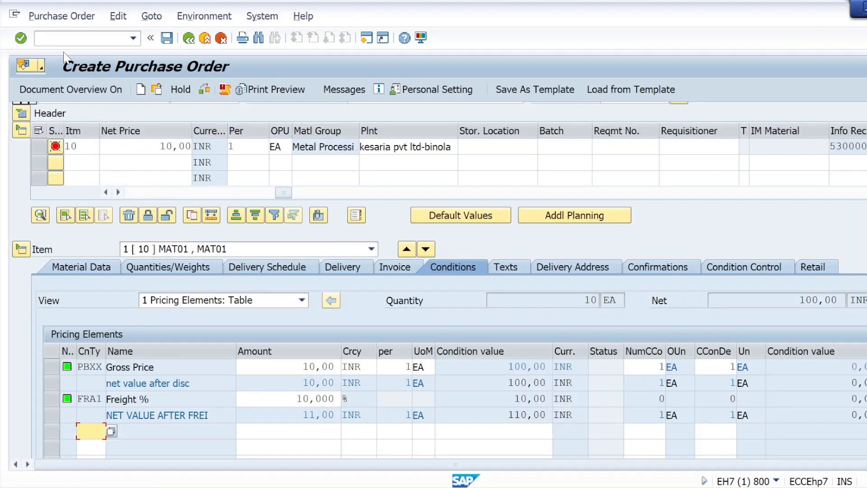
type("/n")
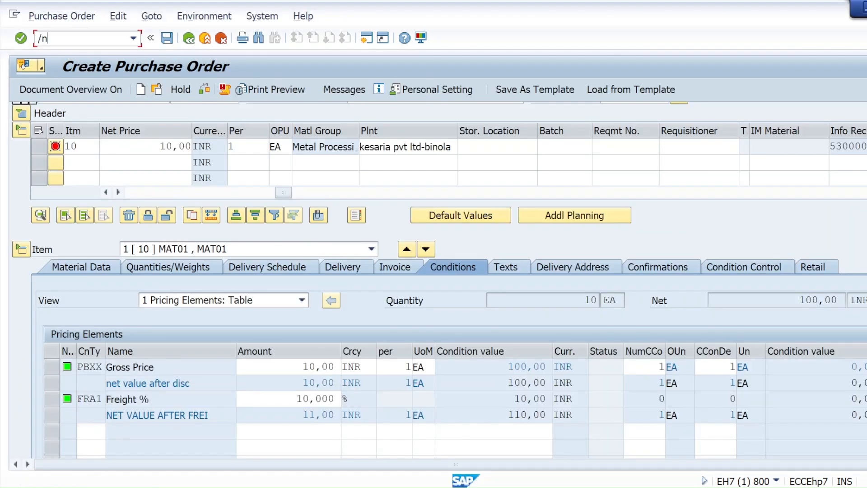
type("me21n")
key("Return")
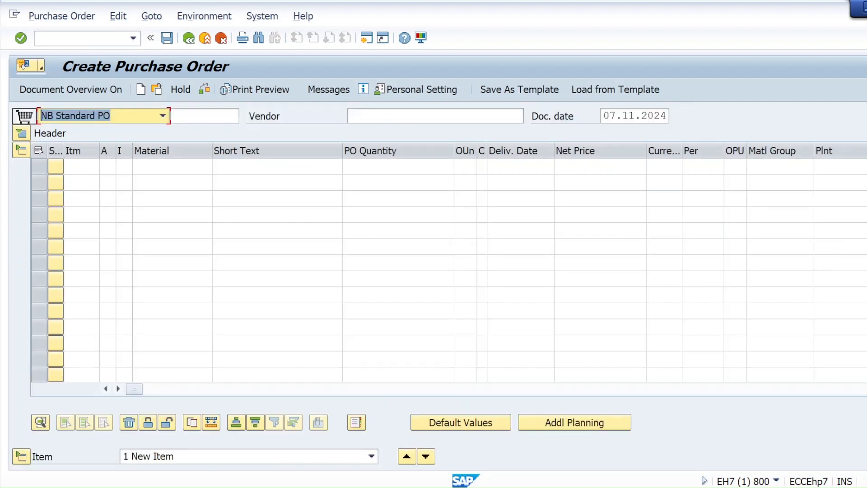
Step: Enter vendor ven1 with purchasing organization krp1, purchasing group 001 and company code krip in the purchase order header
left_click(398, 116)
left_click(397, 116)
left_click(397, 133)
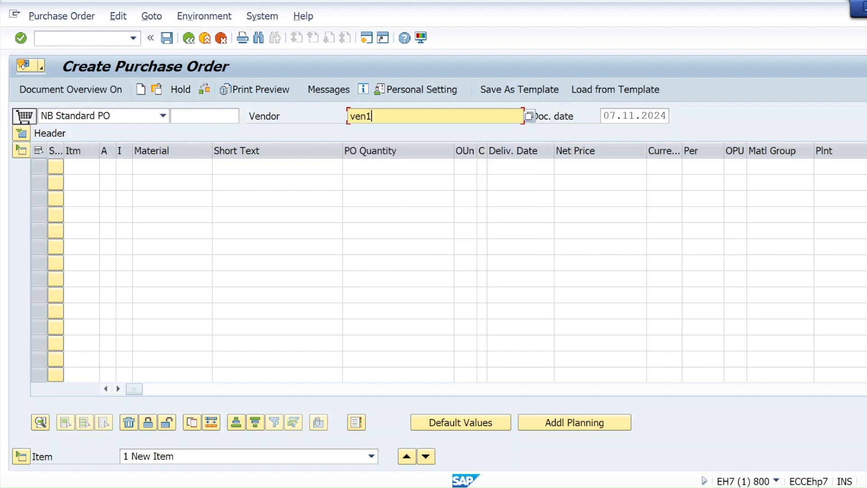
left_click(21, 134)
left_click(149, 167)
left_click(152, 181)
left_click(149, 184)
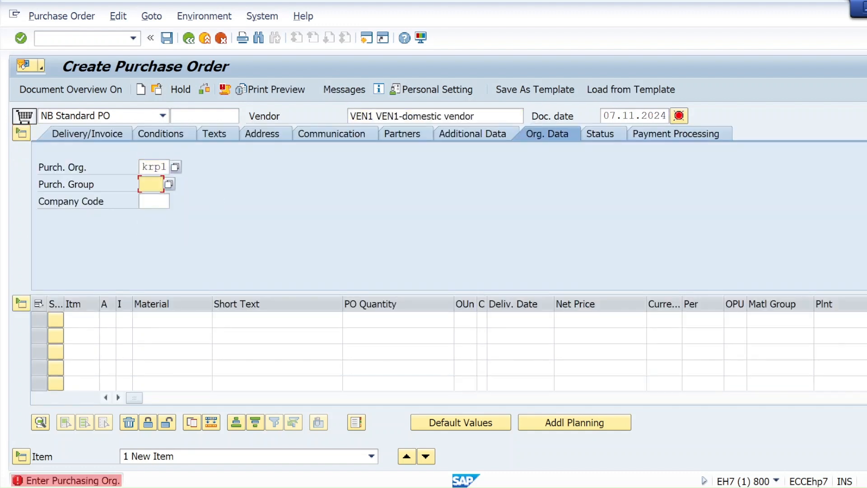
left_click(151, 196)
left_click(149, 201)
left_click(157, 218)
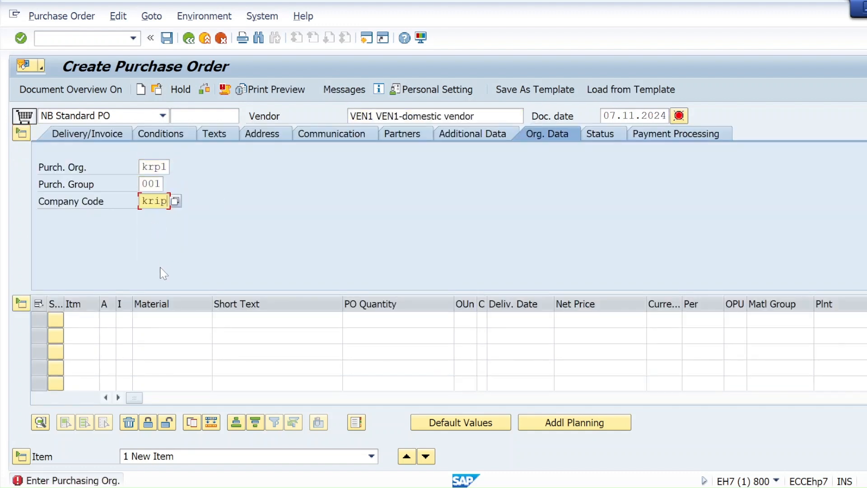
Step: Add an item for material MAT01 with quantity 10, net price 10 INR and plant kl01, and acknowledge the messages
left_click(149, 319)
left_click(139, 319)
left_click(149, 113)
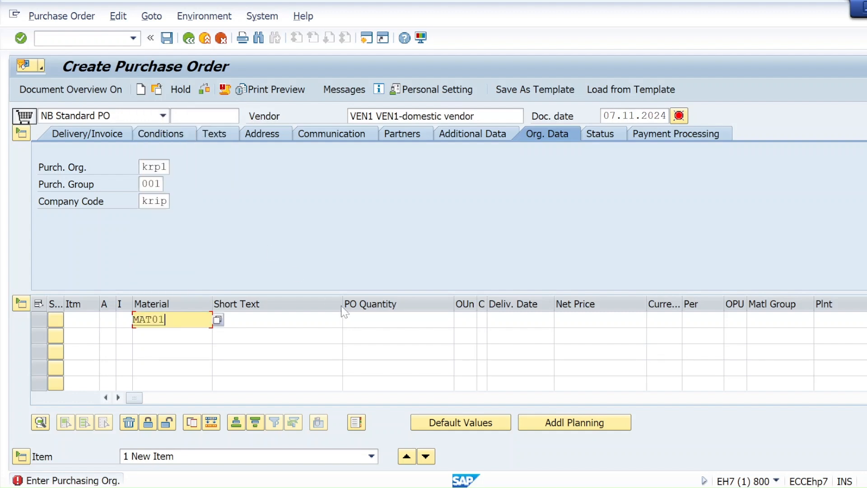
left_click(384, 319)
left_click(398, 156)
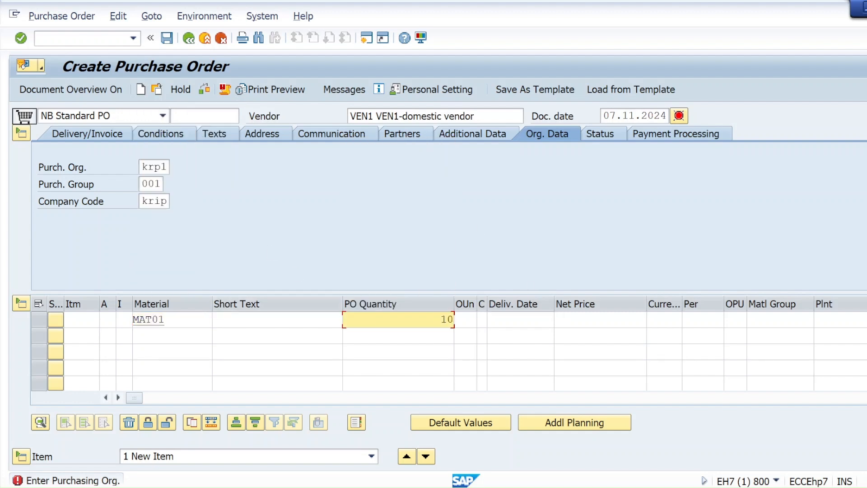
left_click(601, 320)
left_click(600, 334)
left_click(663, 319)
left_click(668, 334)
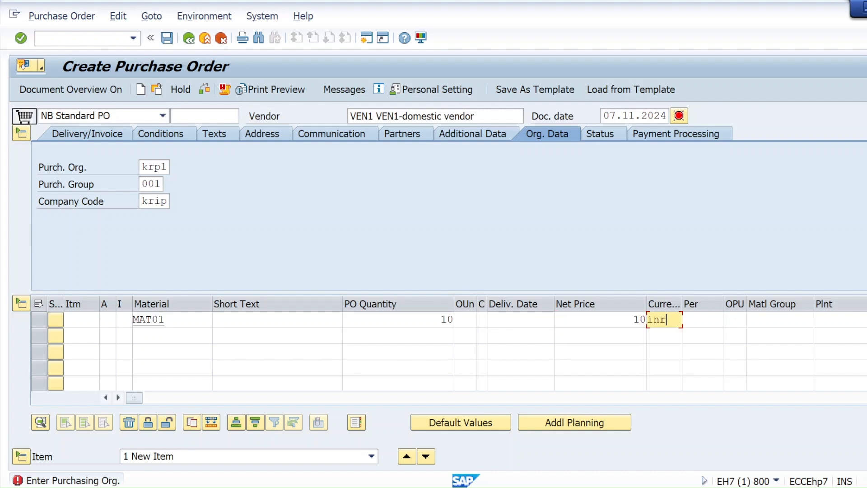
left_click(836, 319)
left_click(826, 334)
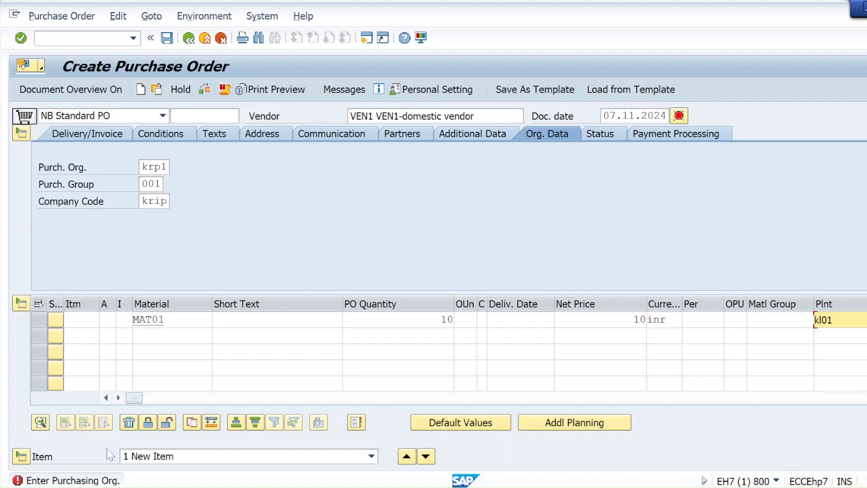
key("Return")
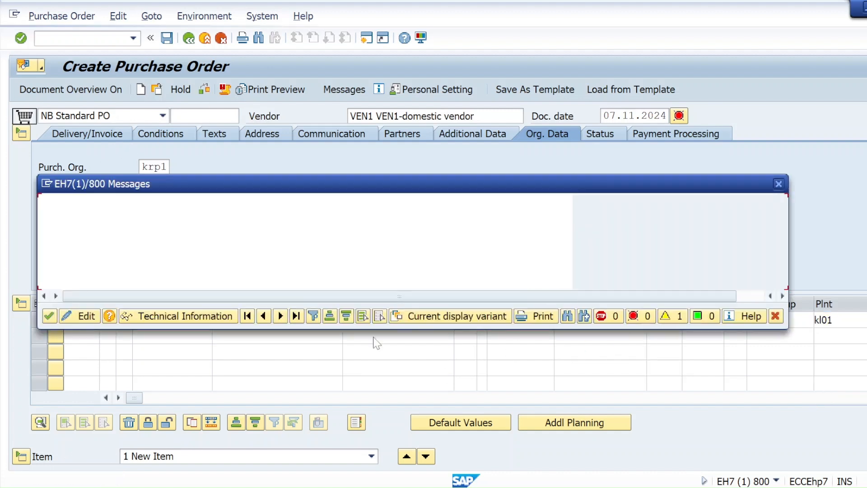
left_click(49, 316)
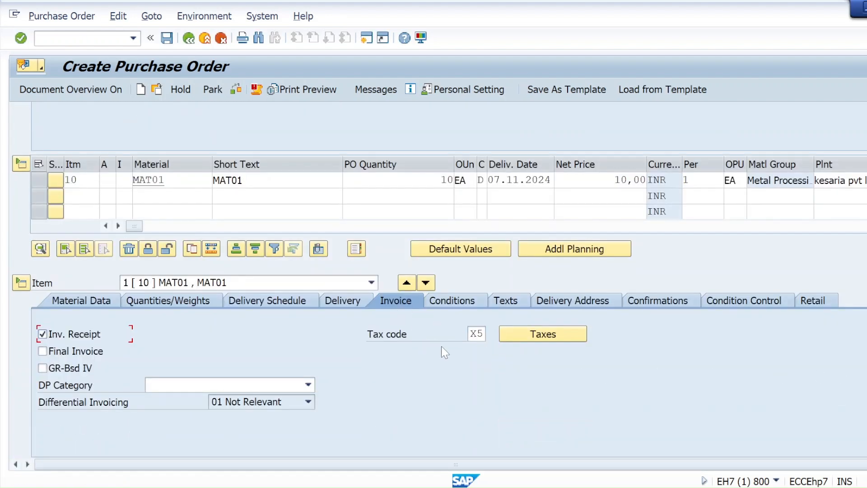
Step: Set the FRA1 Freight % condition of the MAT01 item to 10
left_click(454, 301)
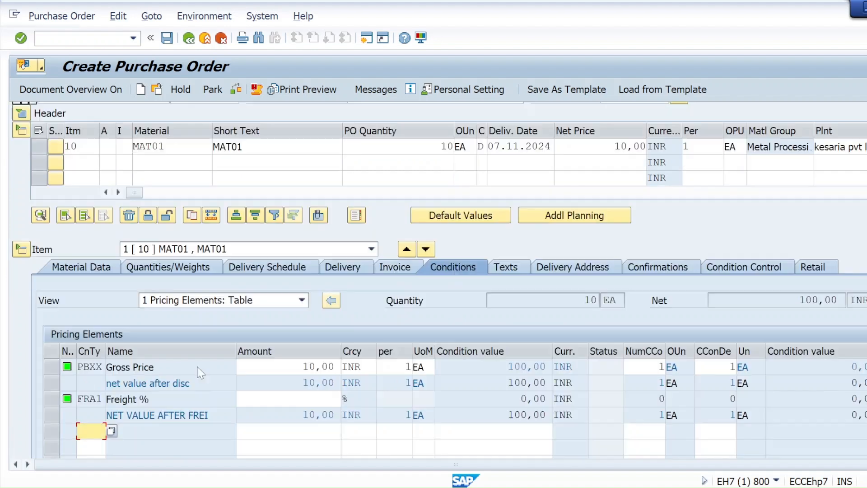
left_click(338, 398)
type("19")
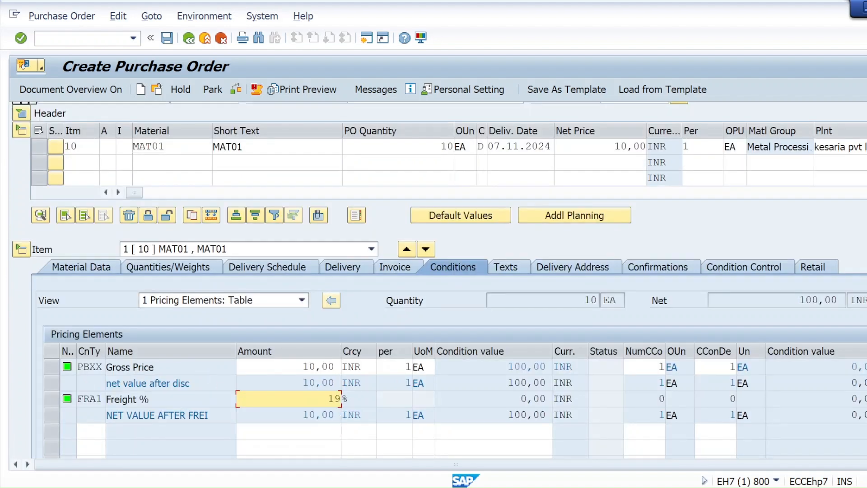
key("BackSpace")
type("0")
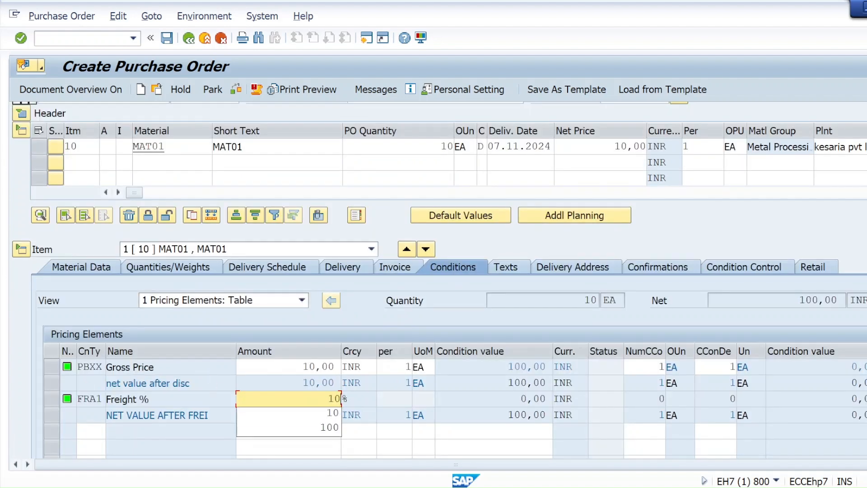
key("Return")
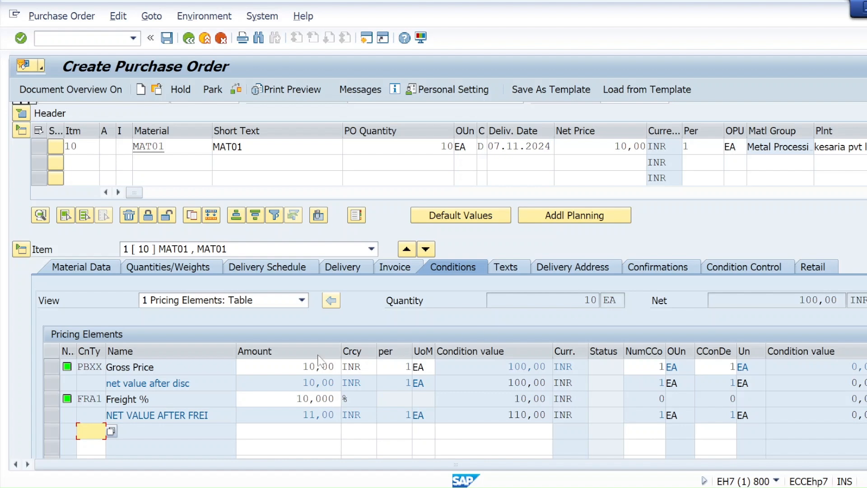
Step: Check the purchase order and save it, acknowledging the output message and reviewing the details of the save message
left_click(236, 89)
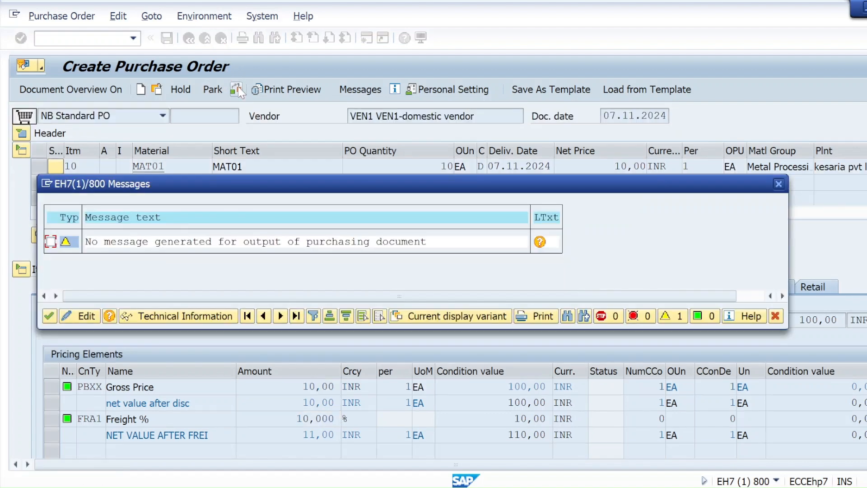
left_click(50, 316)
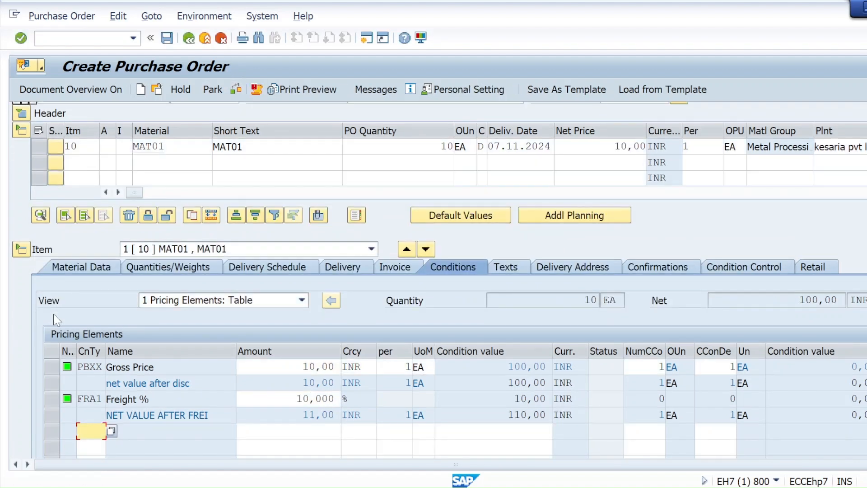
left_click(167, 38)
left_click(226, 293)
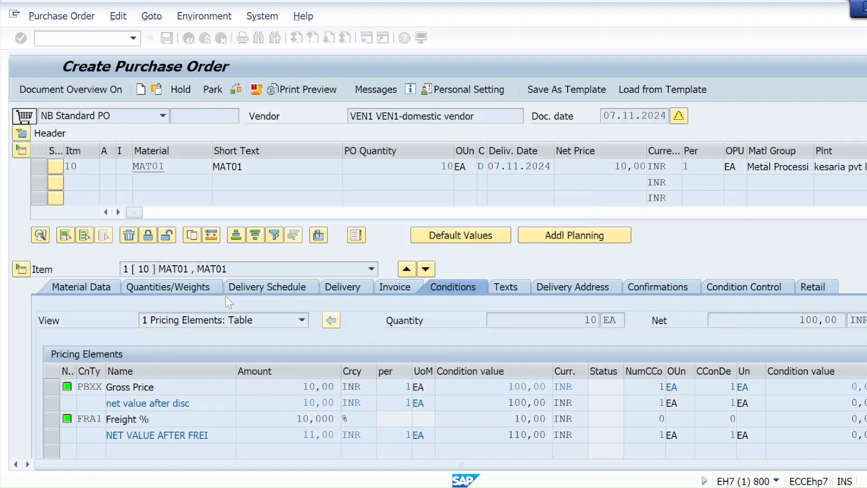
double_click(121, 479)
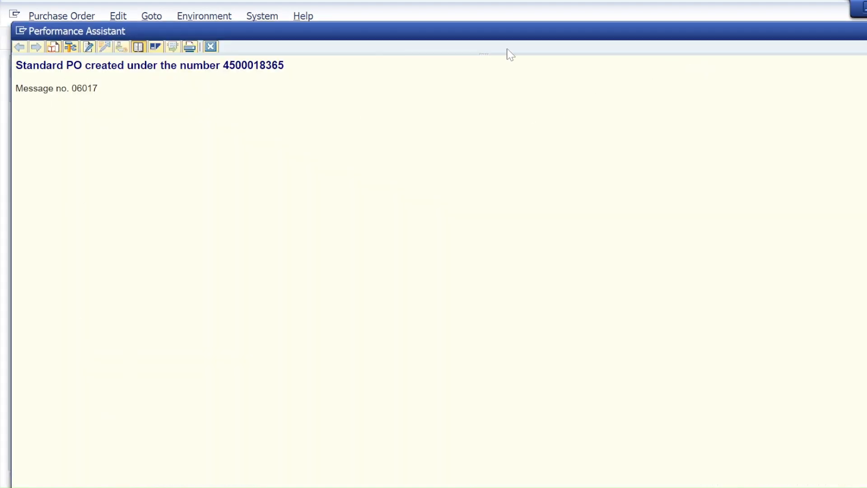
left_click(210, 46)
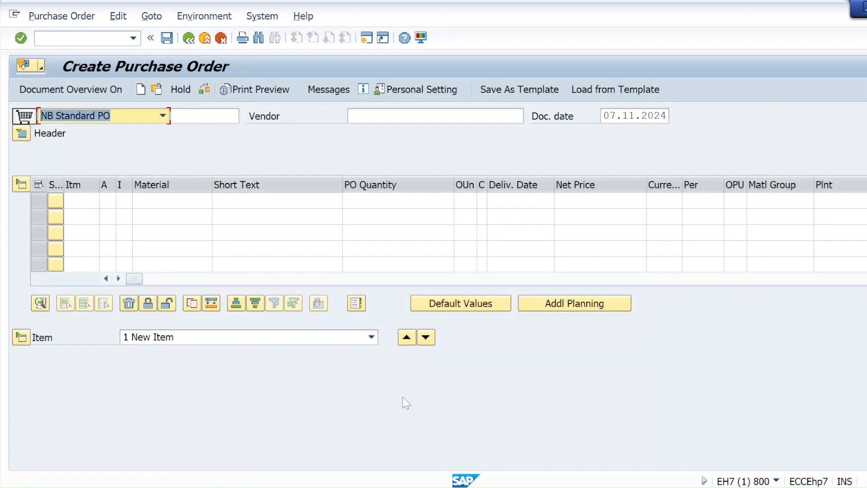
Step: Switch to the Word document on the missing FRA1 provision account key and review the documented error and solution steps
mouse_move(481, 480)
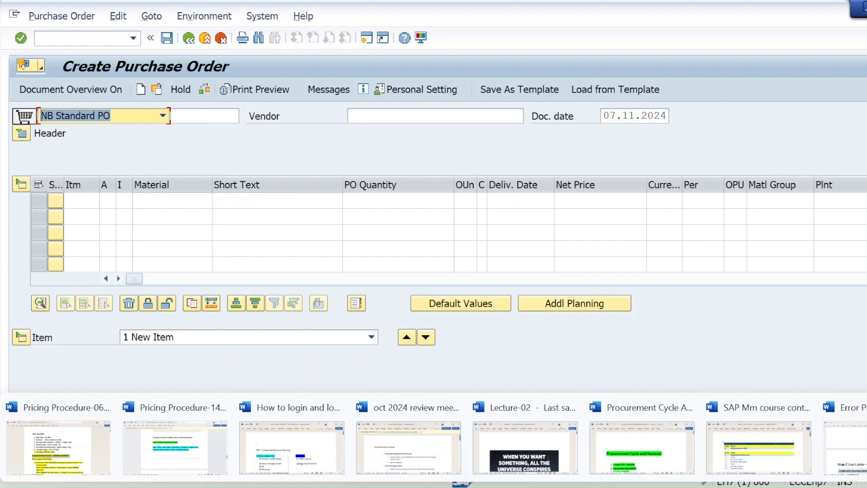
mouse_move(527, 482)
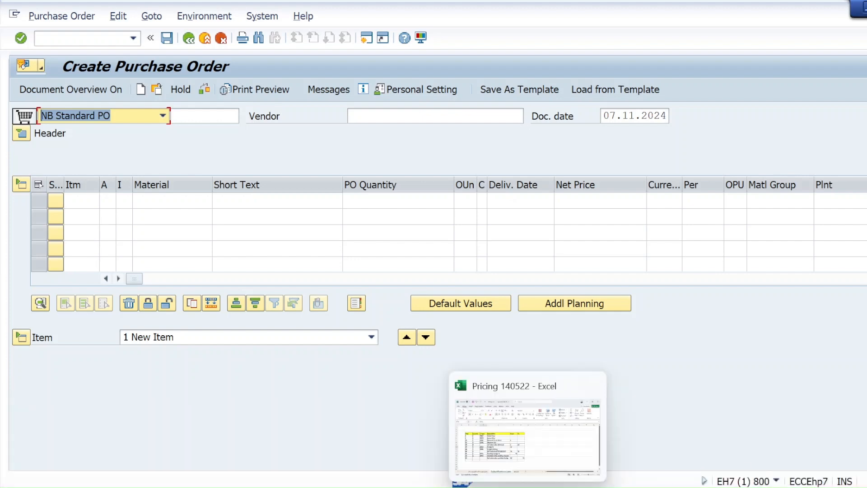
left_click(842, 434)
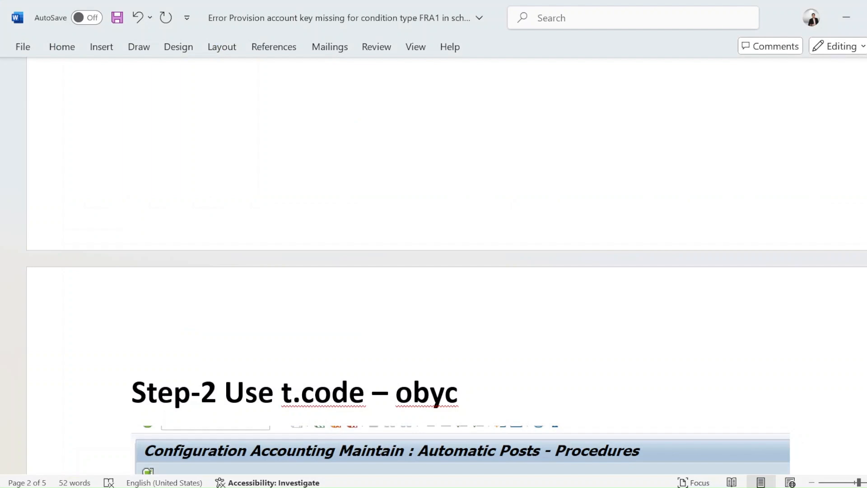
scroll(433, 271, "down", 10)
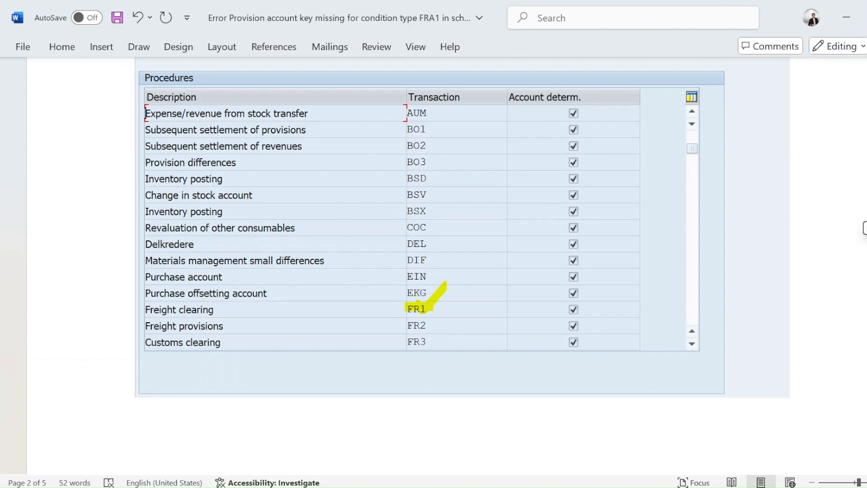
scroll(434, 271, "down", 20)
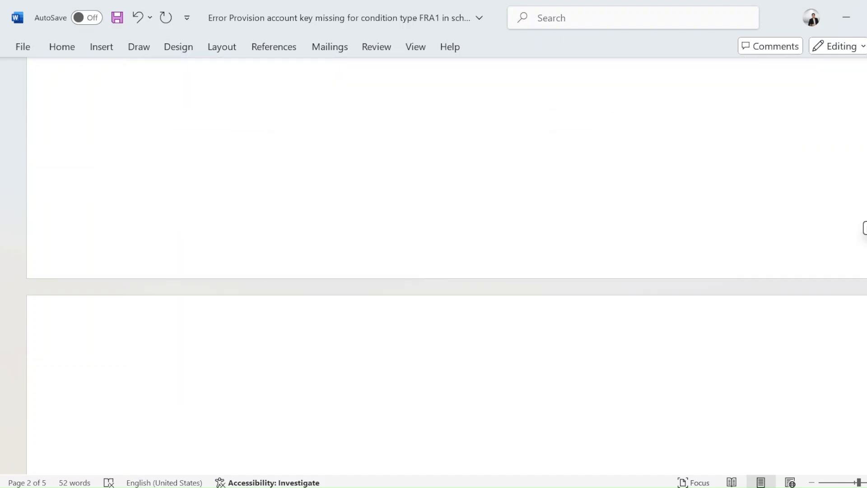
scroll(434, 271, "down", 6)
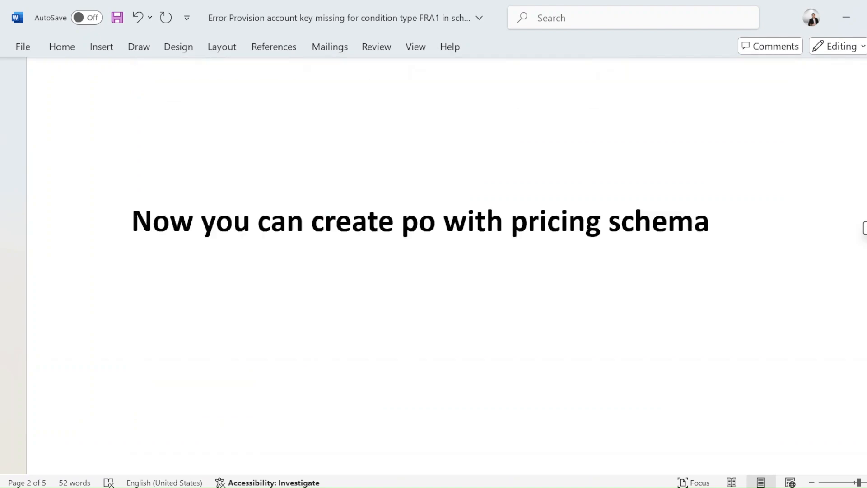
scroll(433, 271, "up", 20)
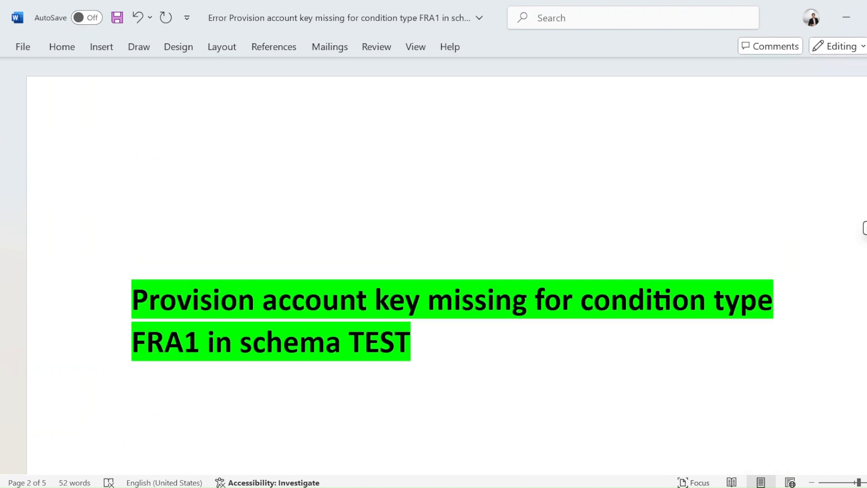
scroll(433, 271, "down", 3)
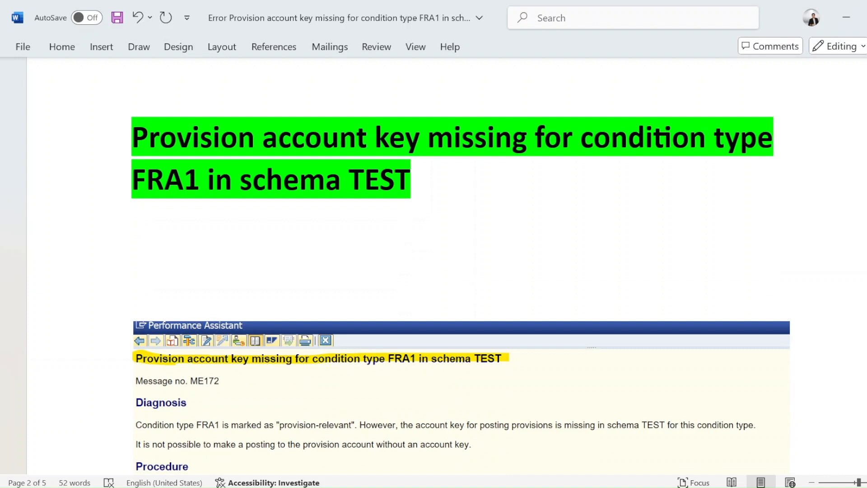